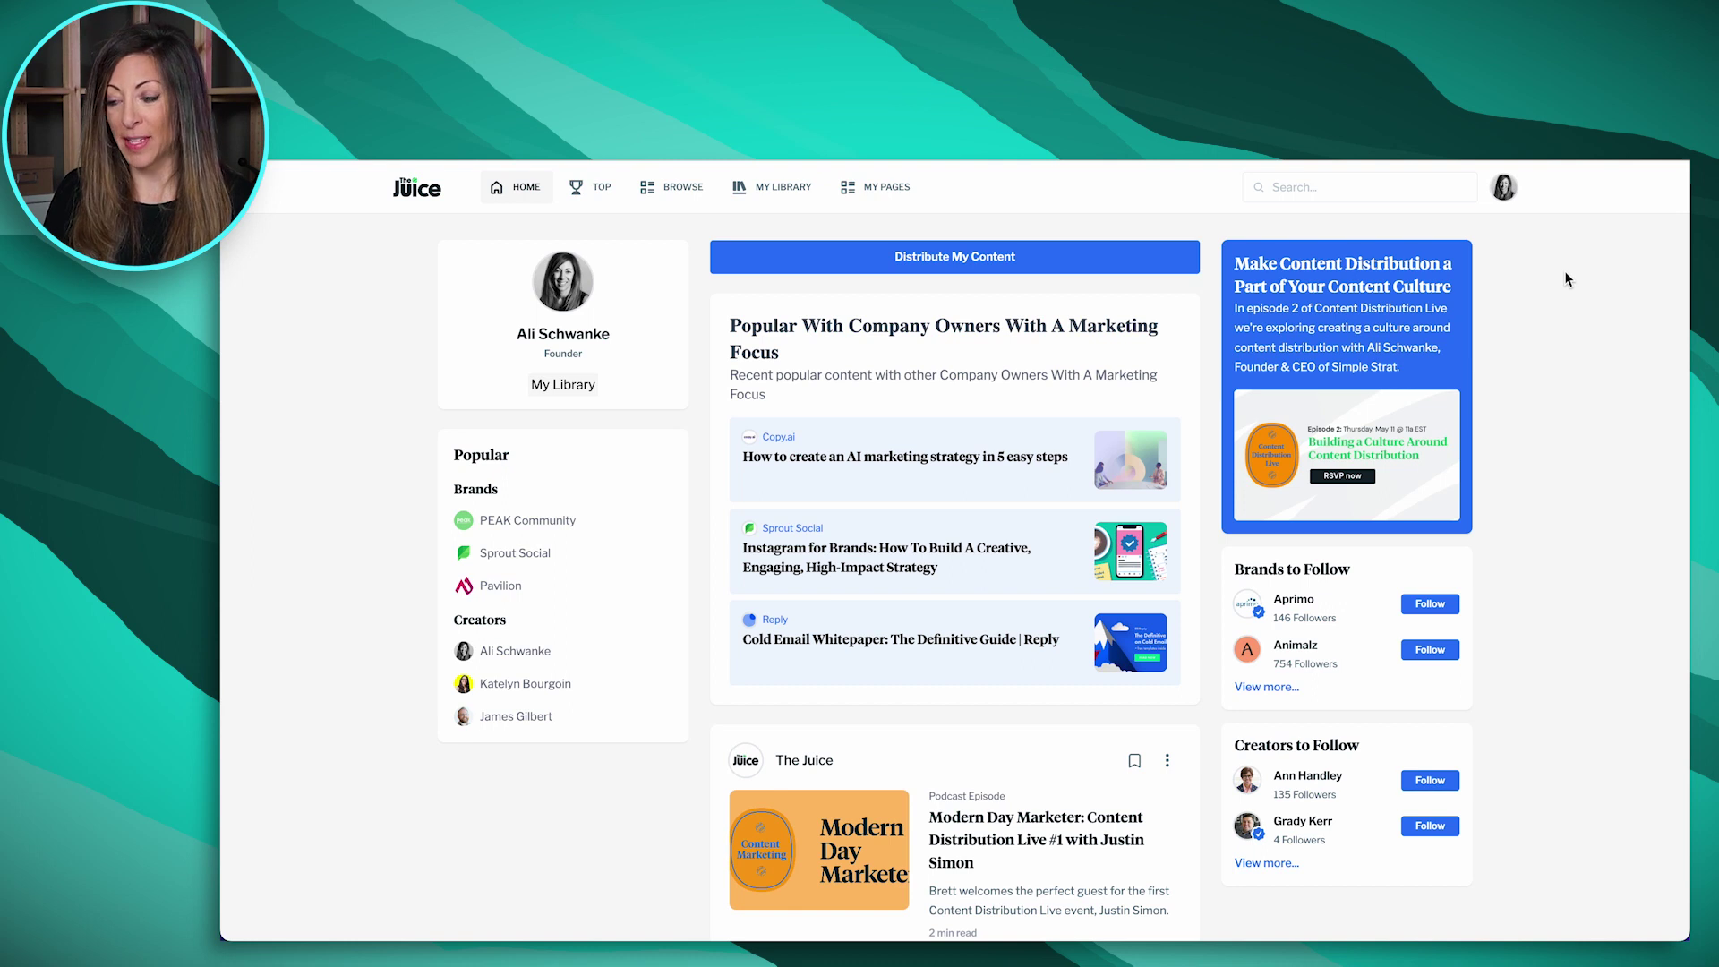
# - Open Manage Page for HubSpot Hacks, then manage its HubSpot integration under Integrations
pyautogui.click(1507, 192)
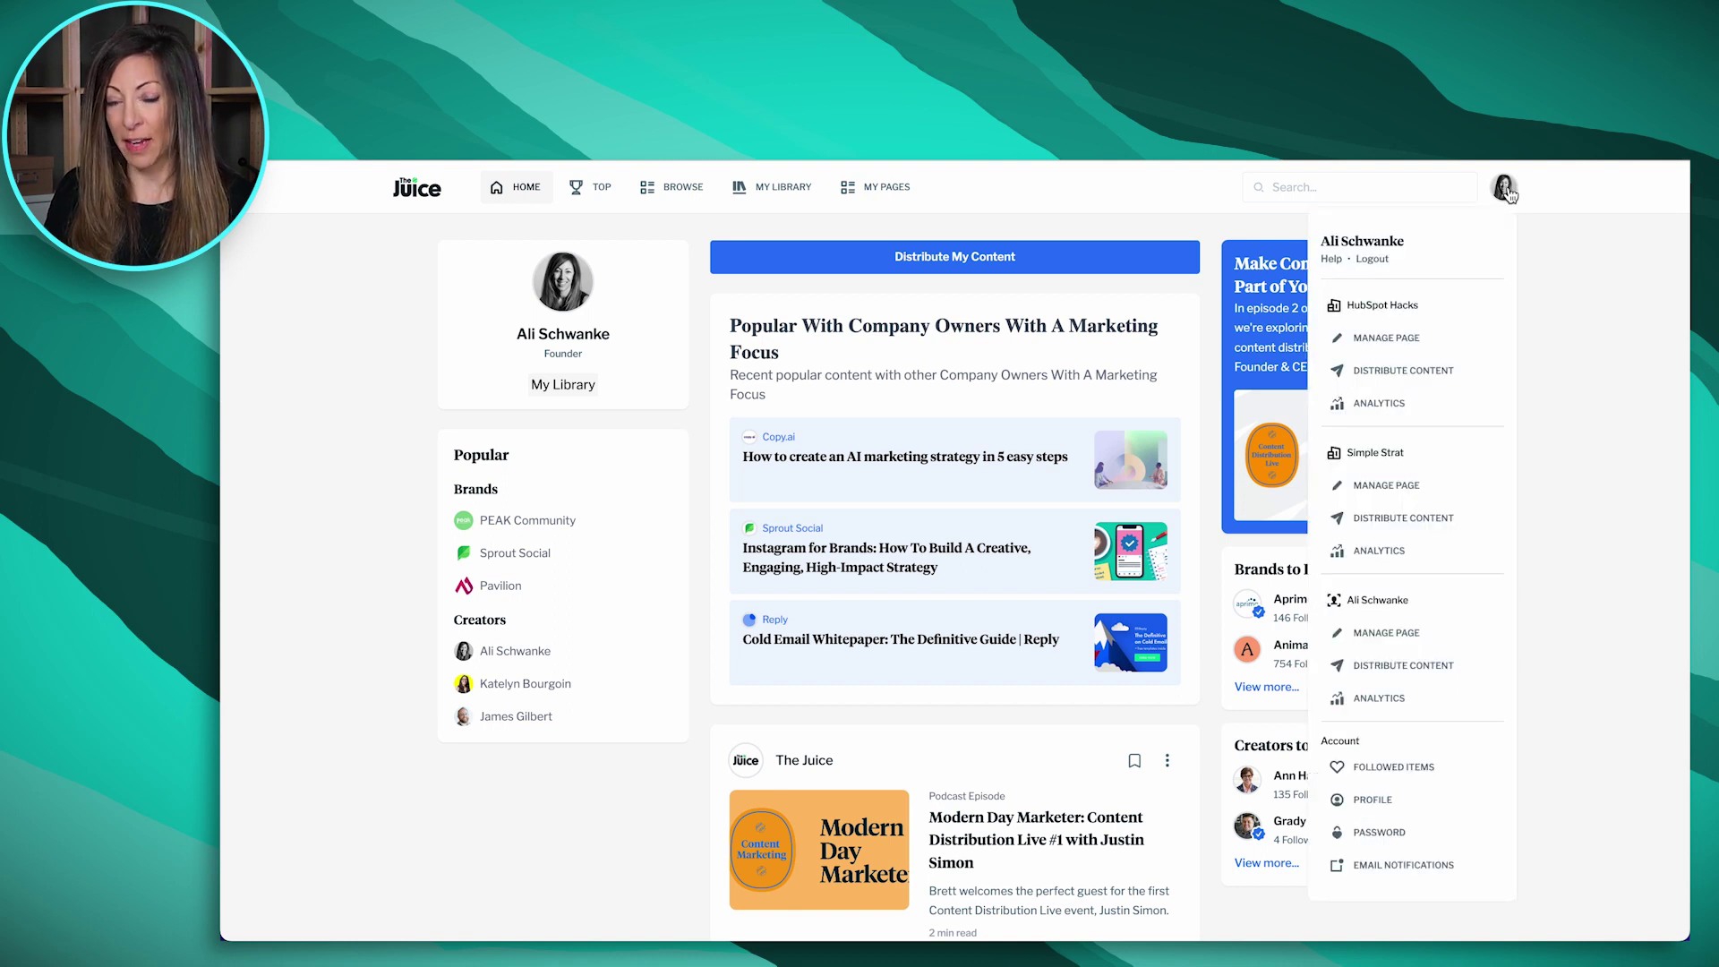
pyautogui.click(1404, 340)
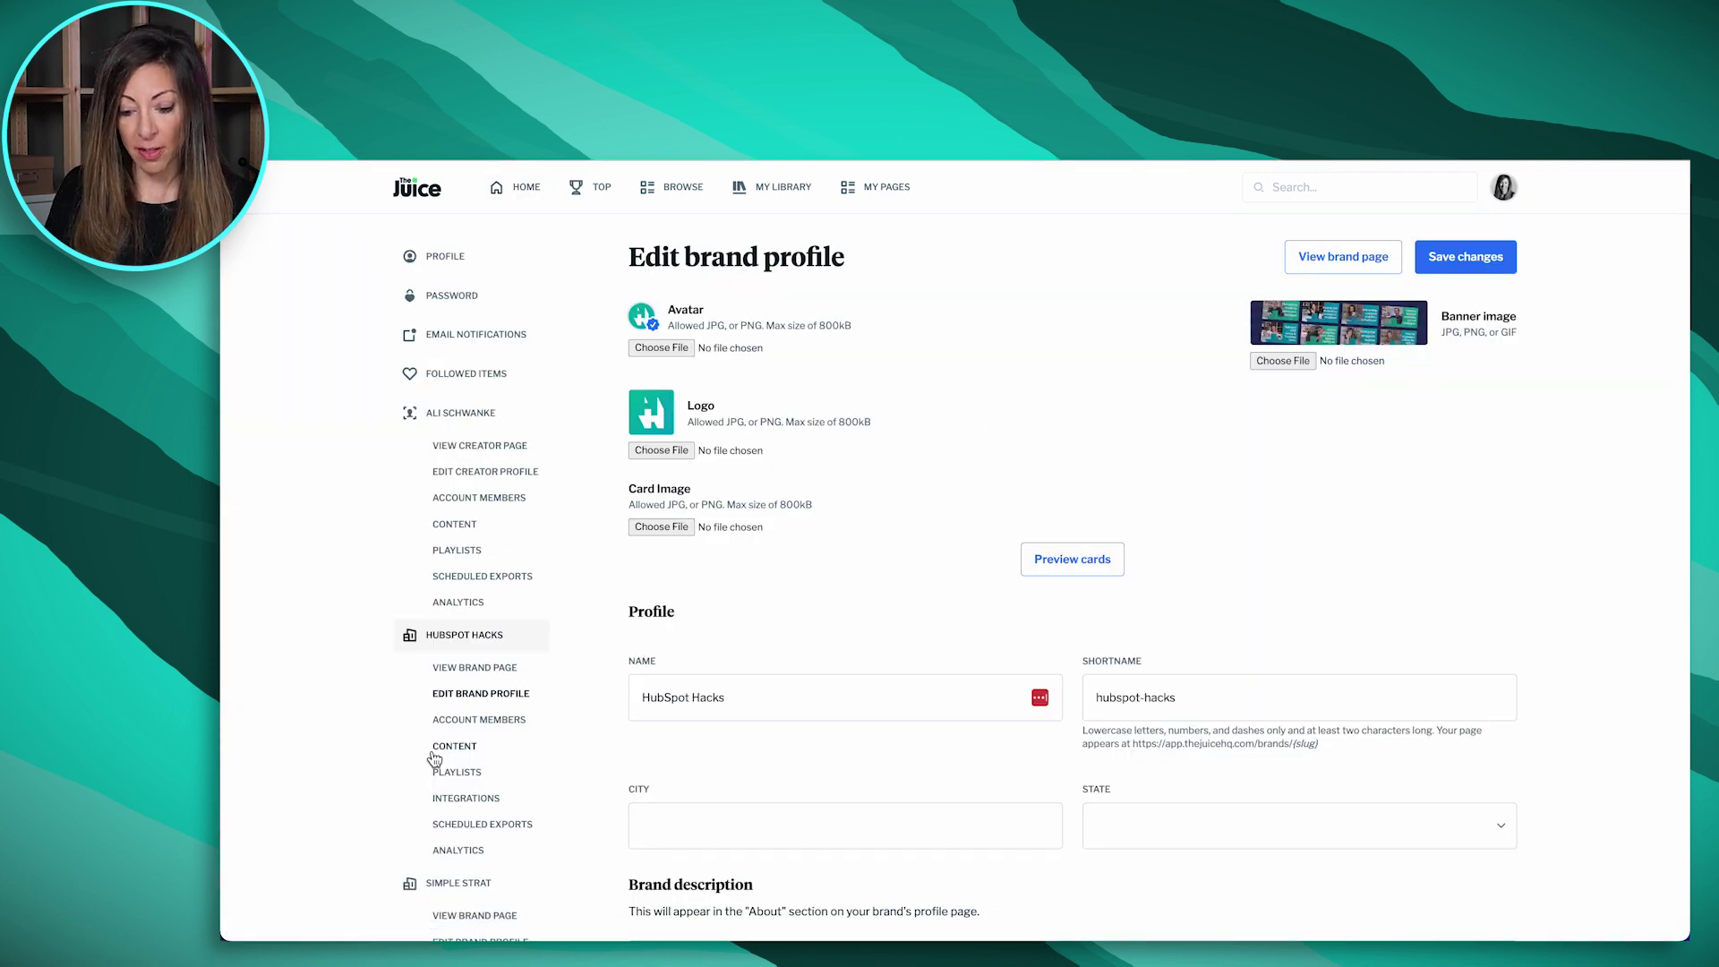
pyautogui.click(475, 810)
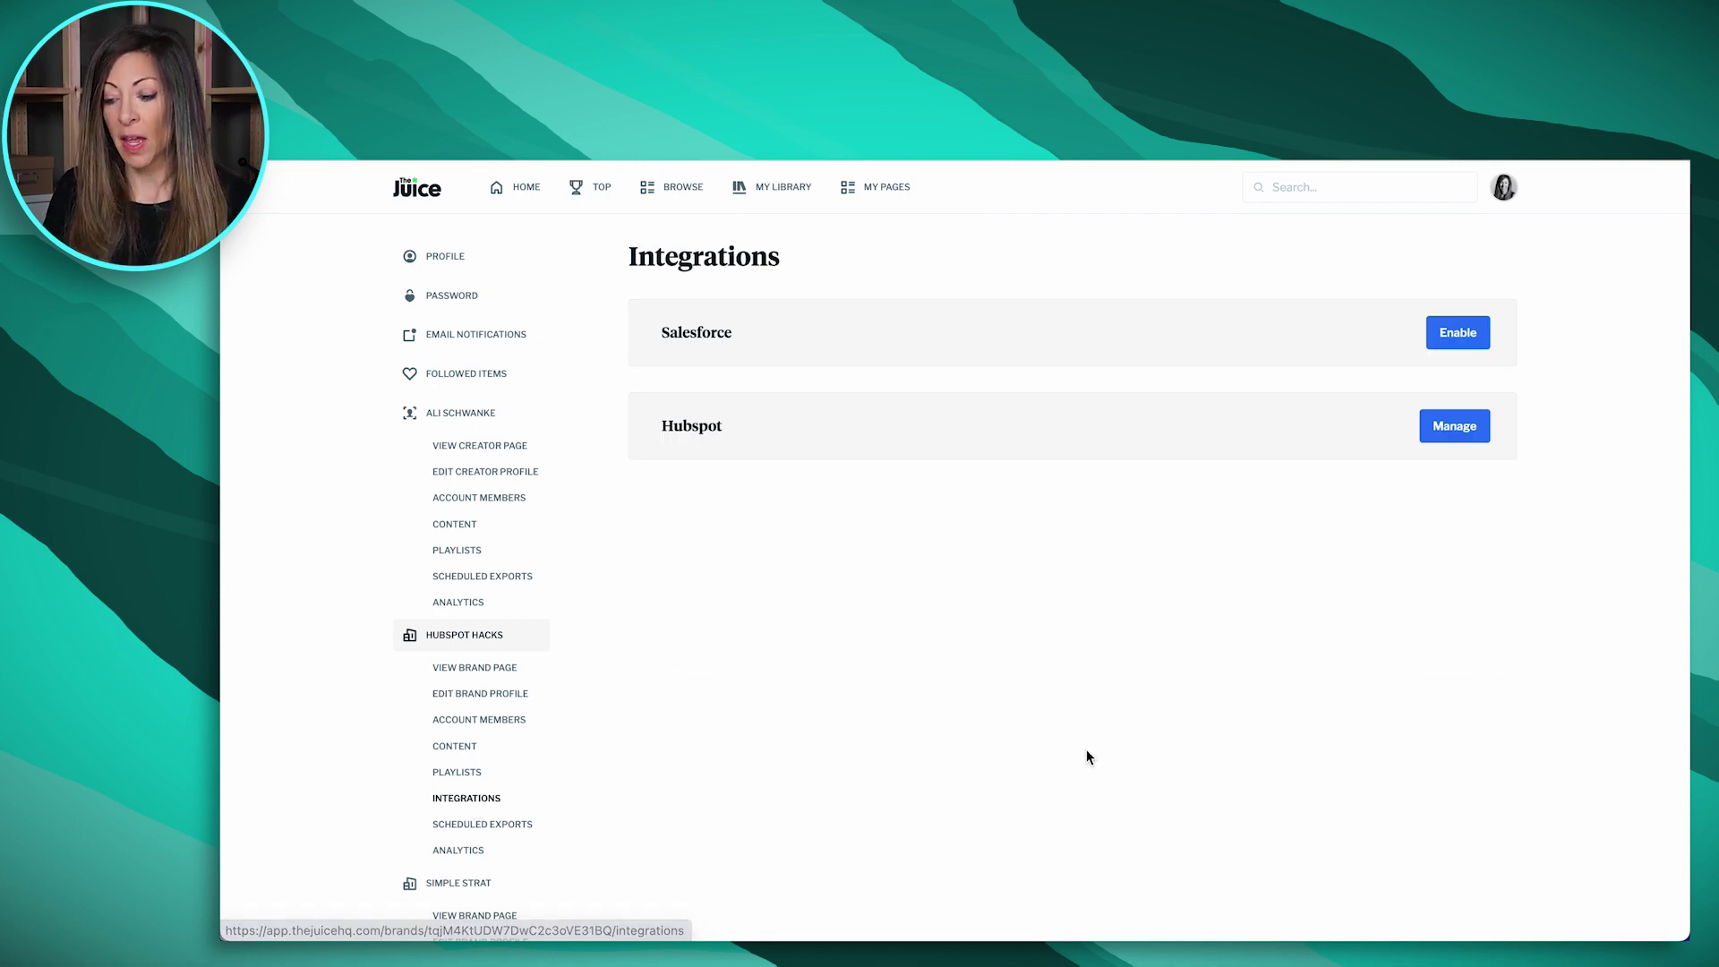
pyautogui.click(1459, 428)
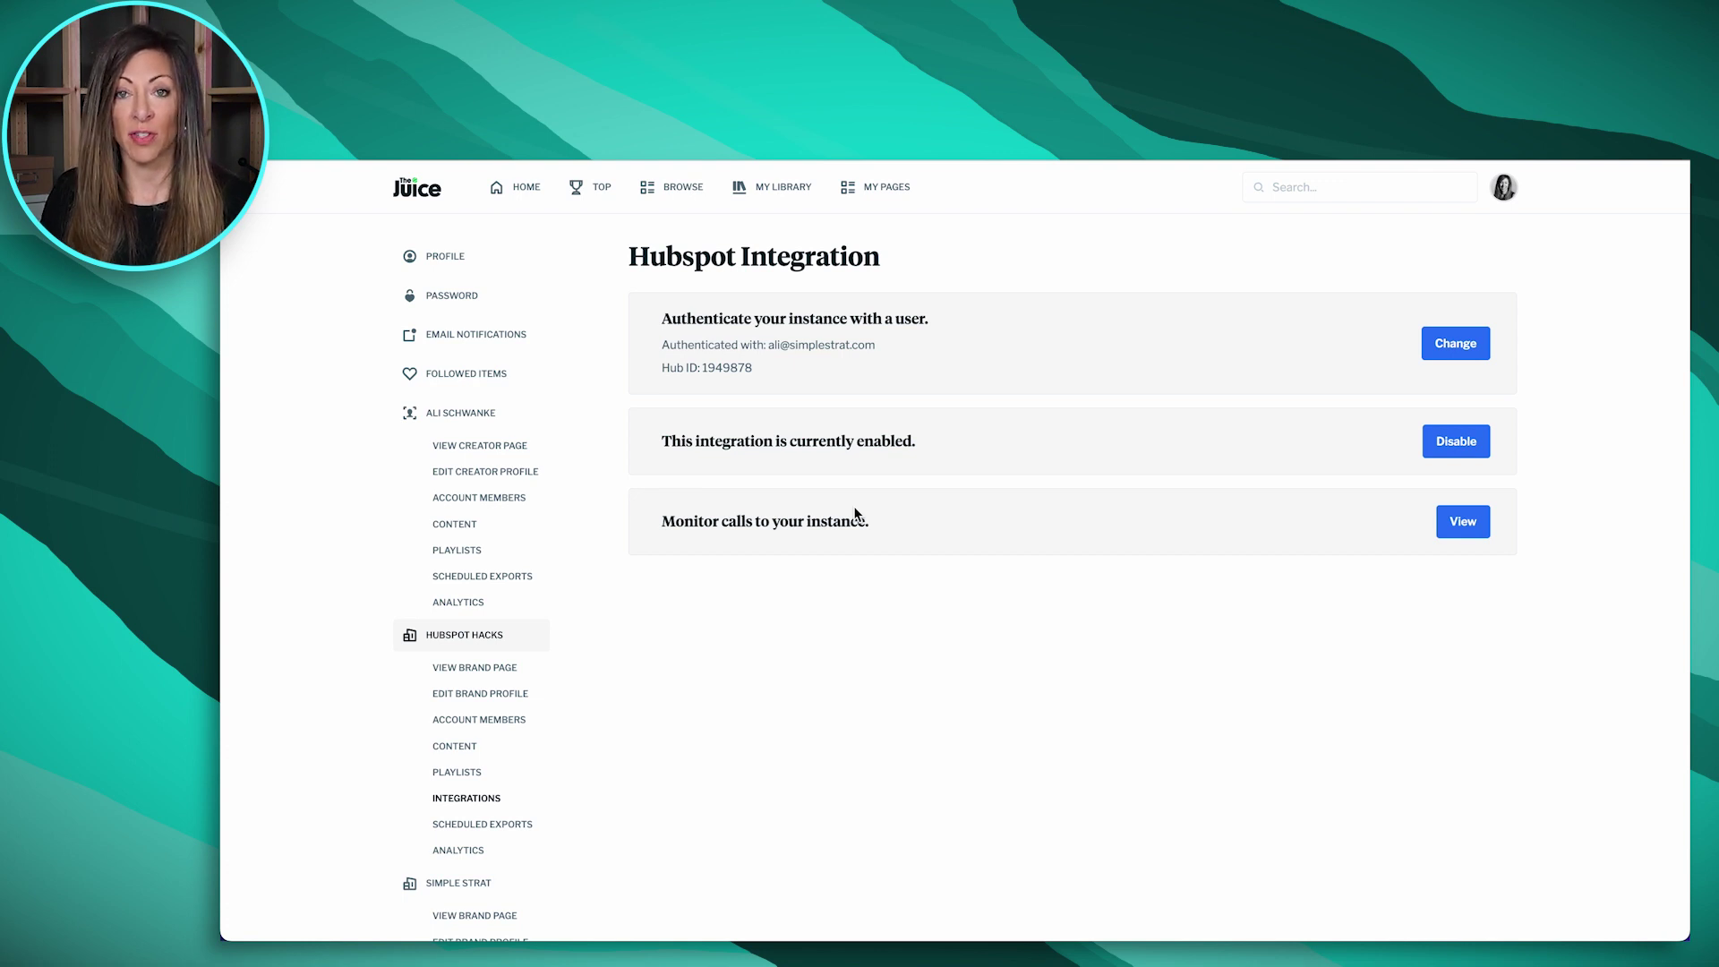
# - View the log of The Juice's calls to HubSpot and scroll down to FCL's activity timeline
pyautogui.click(1462, 529)
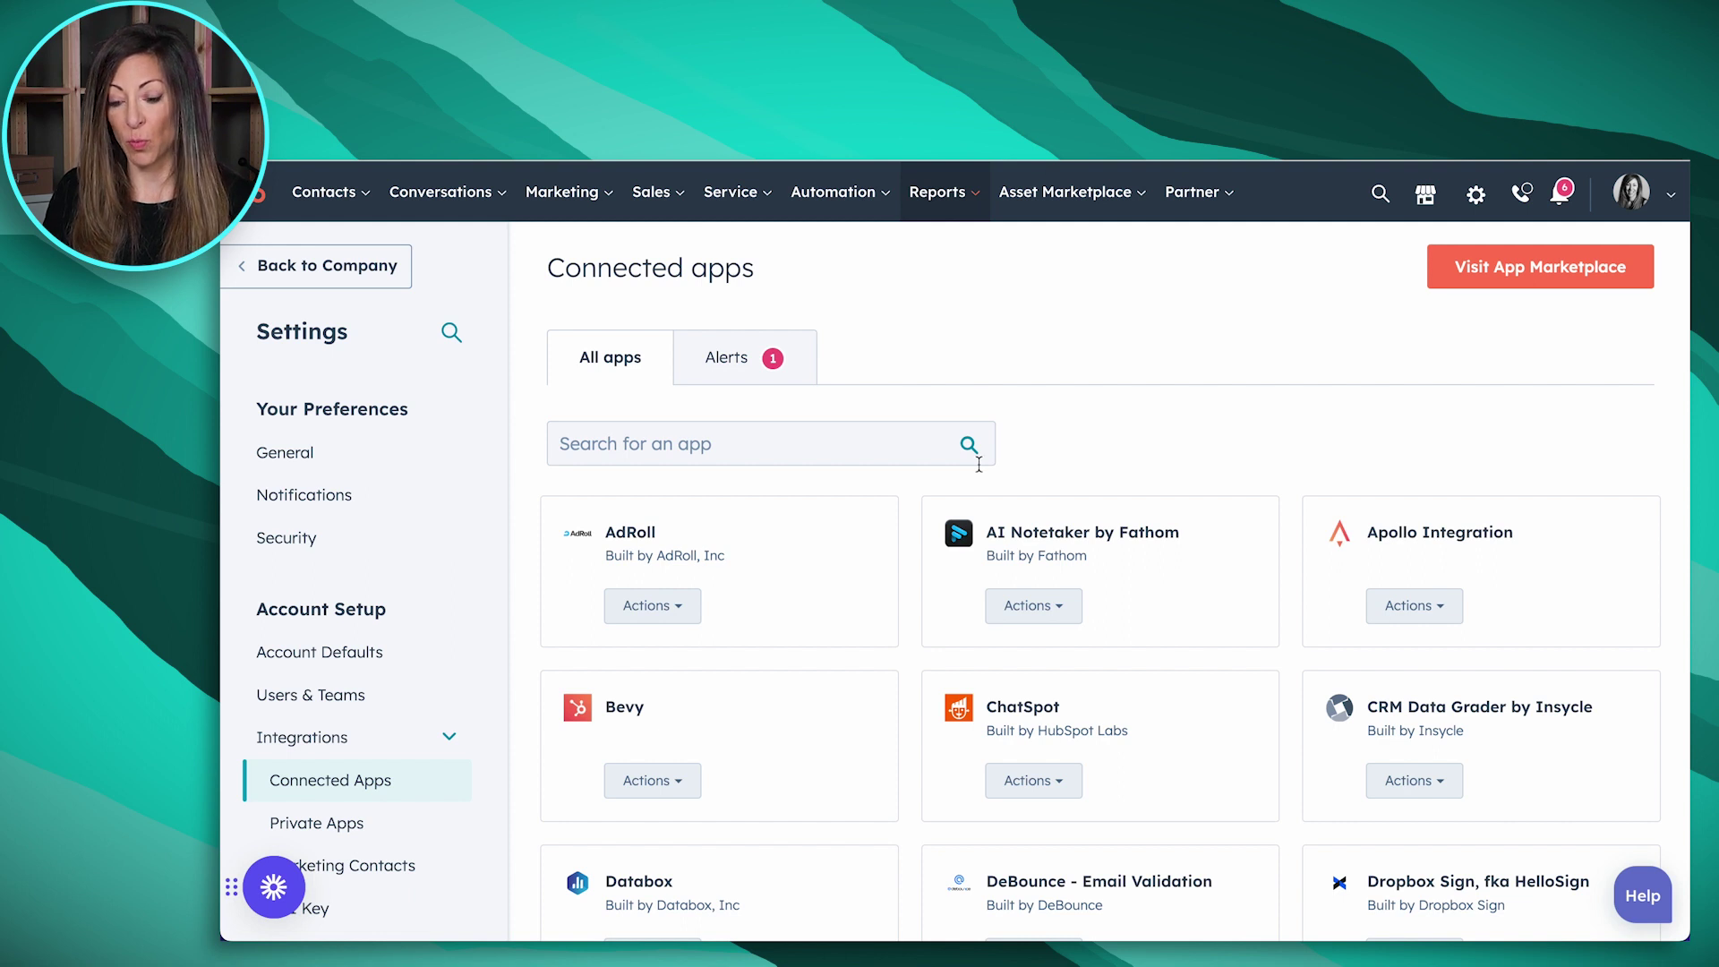
pyautogui.scroll(-7, 978, 464)
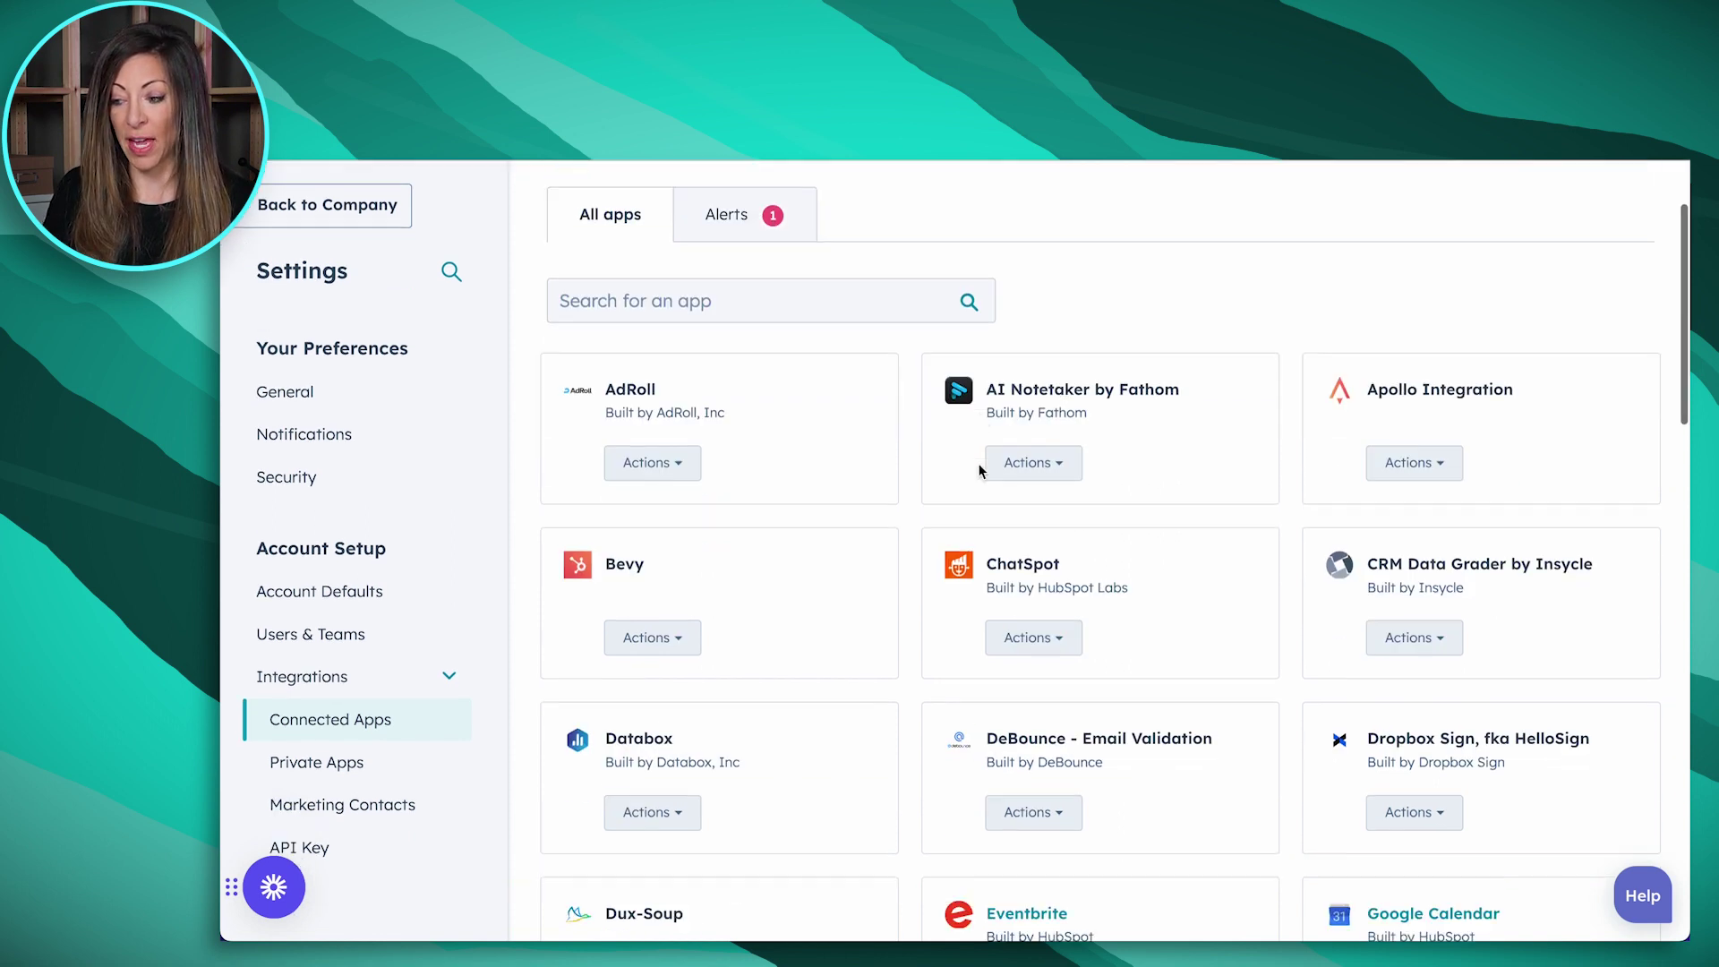
pyautogui.scroll(-10, 979, 465)
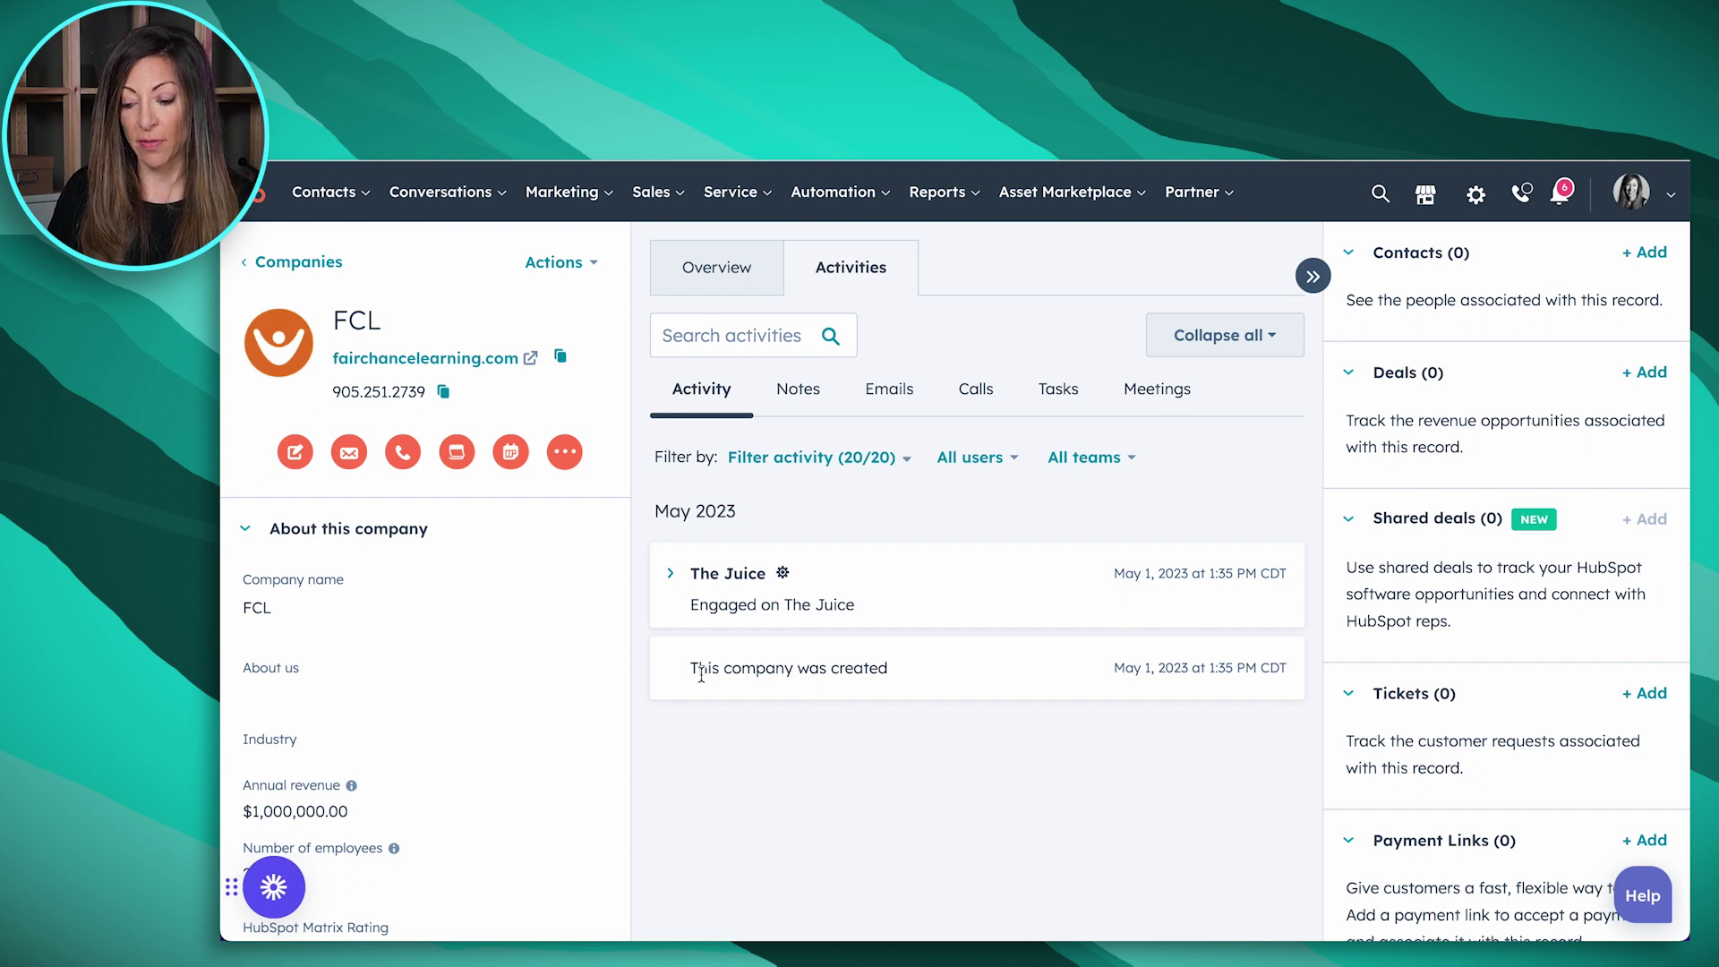
# - Check the activity type filter, then expand FCL's The Juice activity to read its details
pyautogui.click(893, 461)
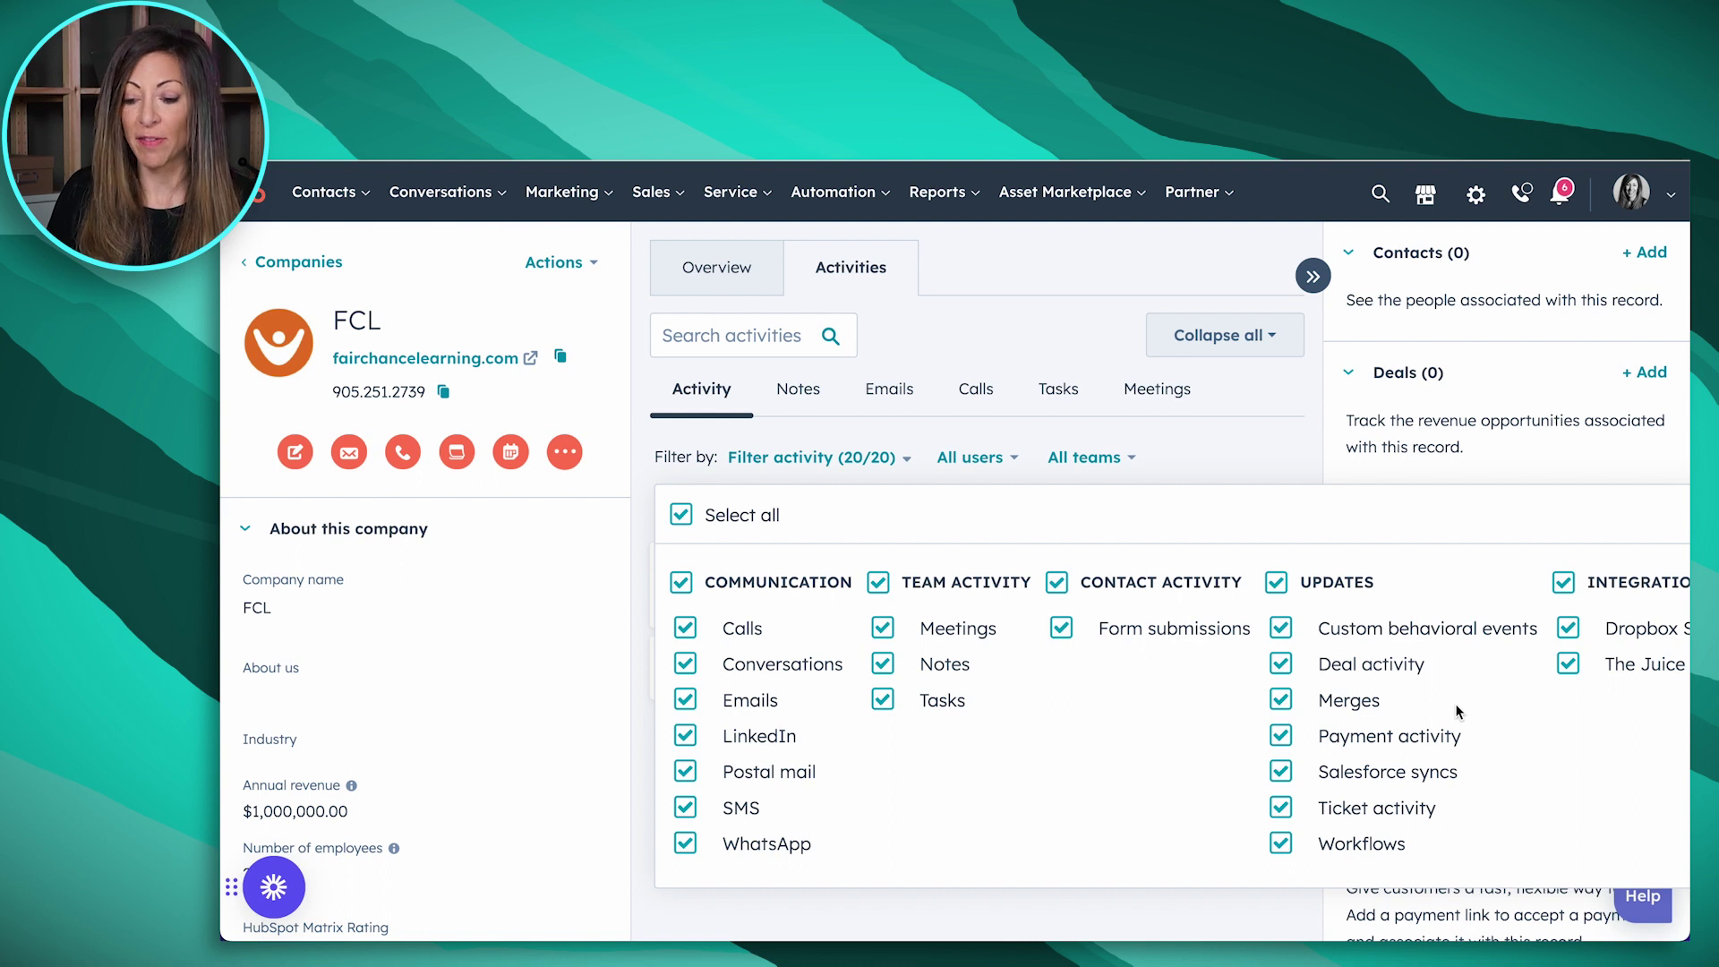
pyautogui.click(922, 344)
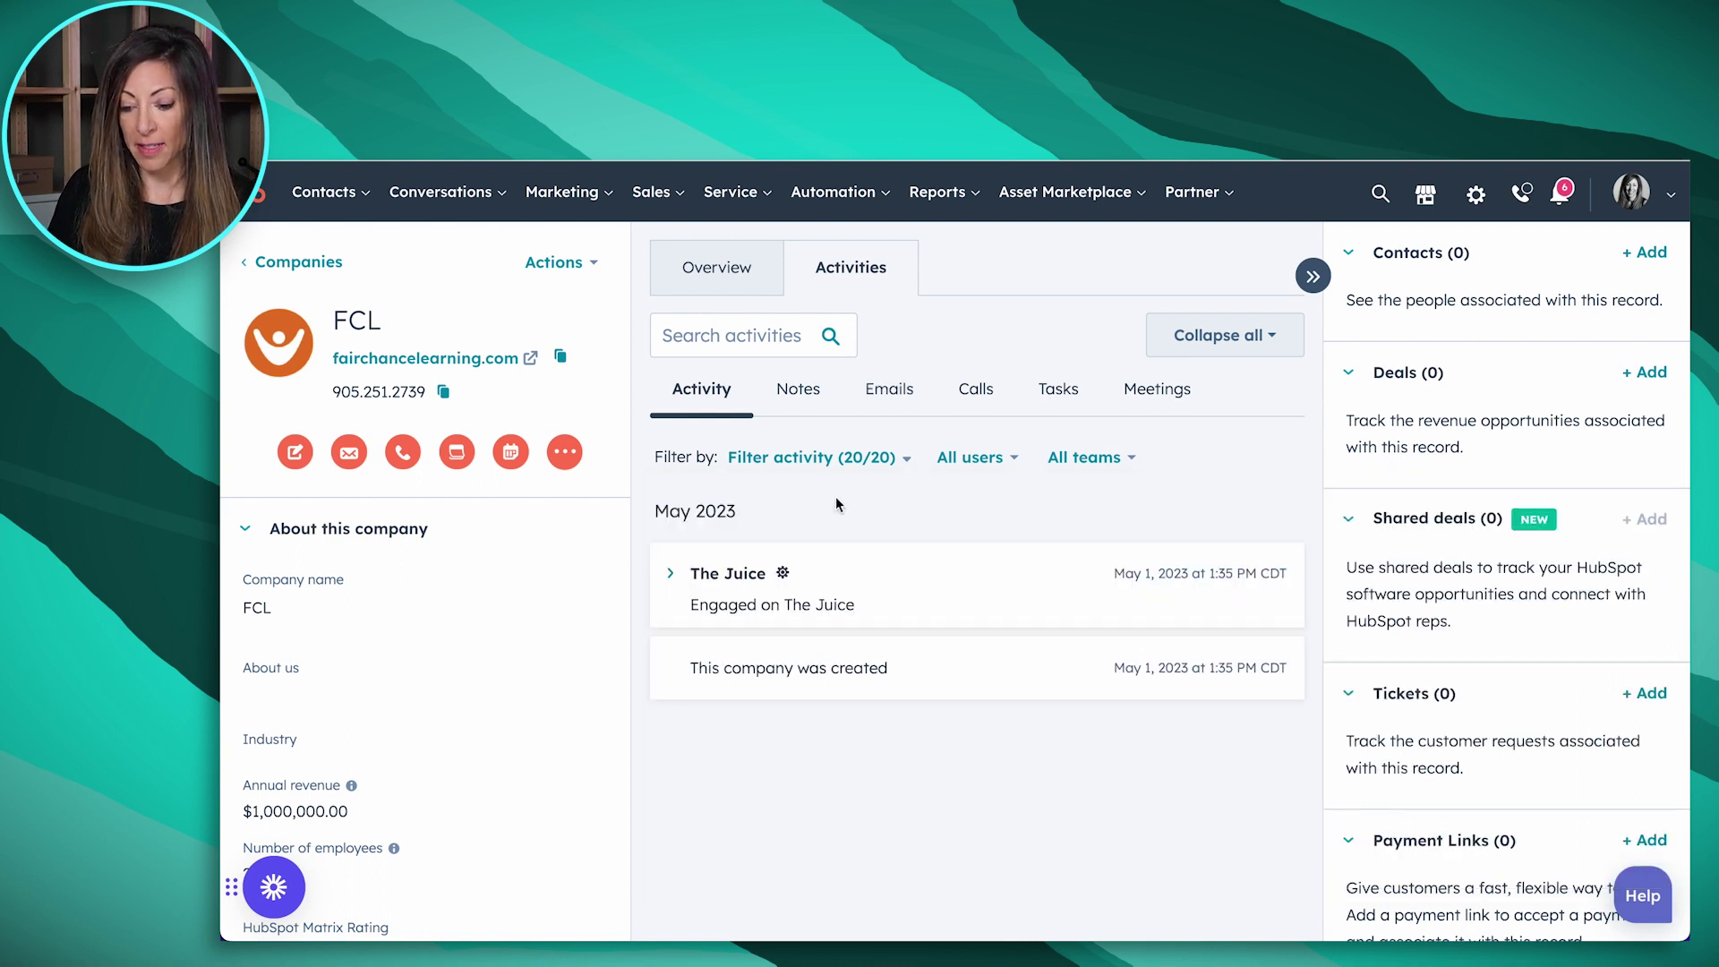
pyautogui.click(670, 576)
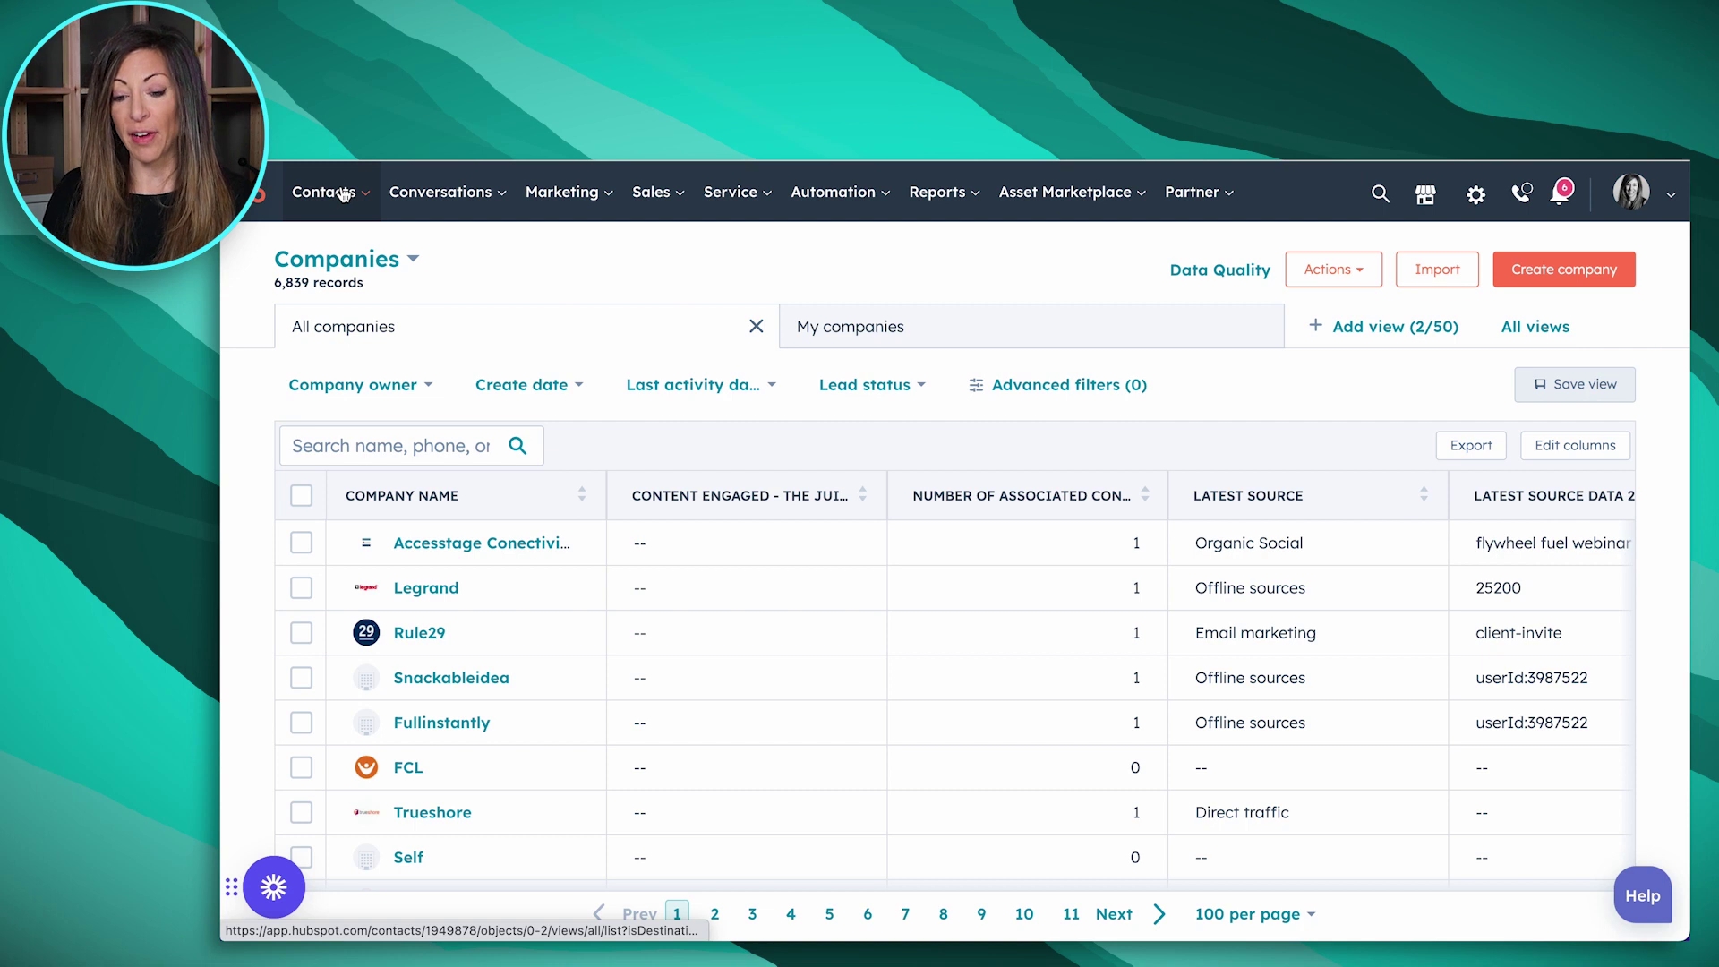
# - Go to Companies and apply an advanced filter: Created by The Juice is True
pyautogui.click(347, 200)
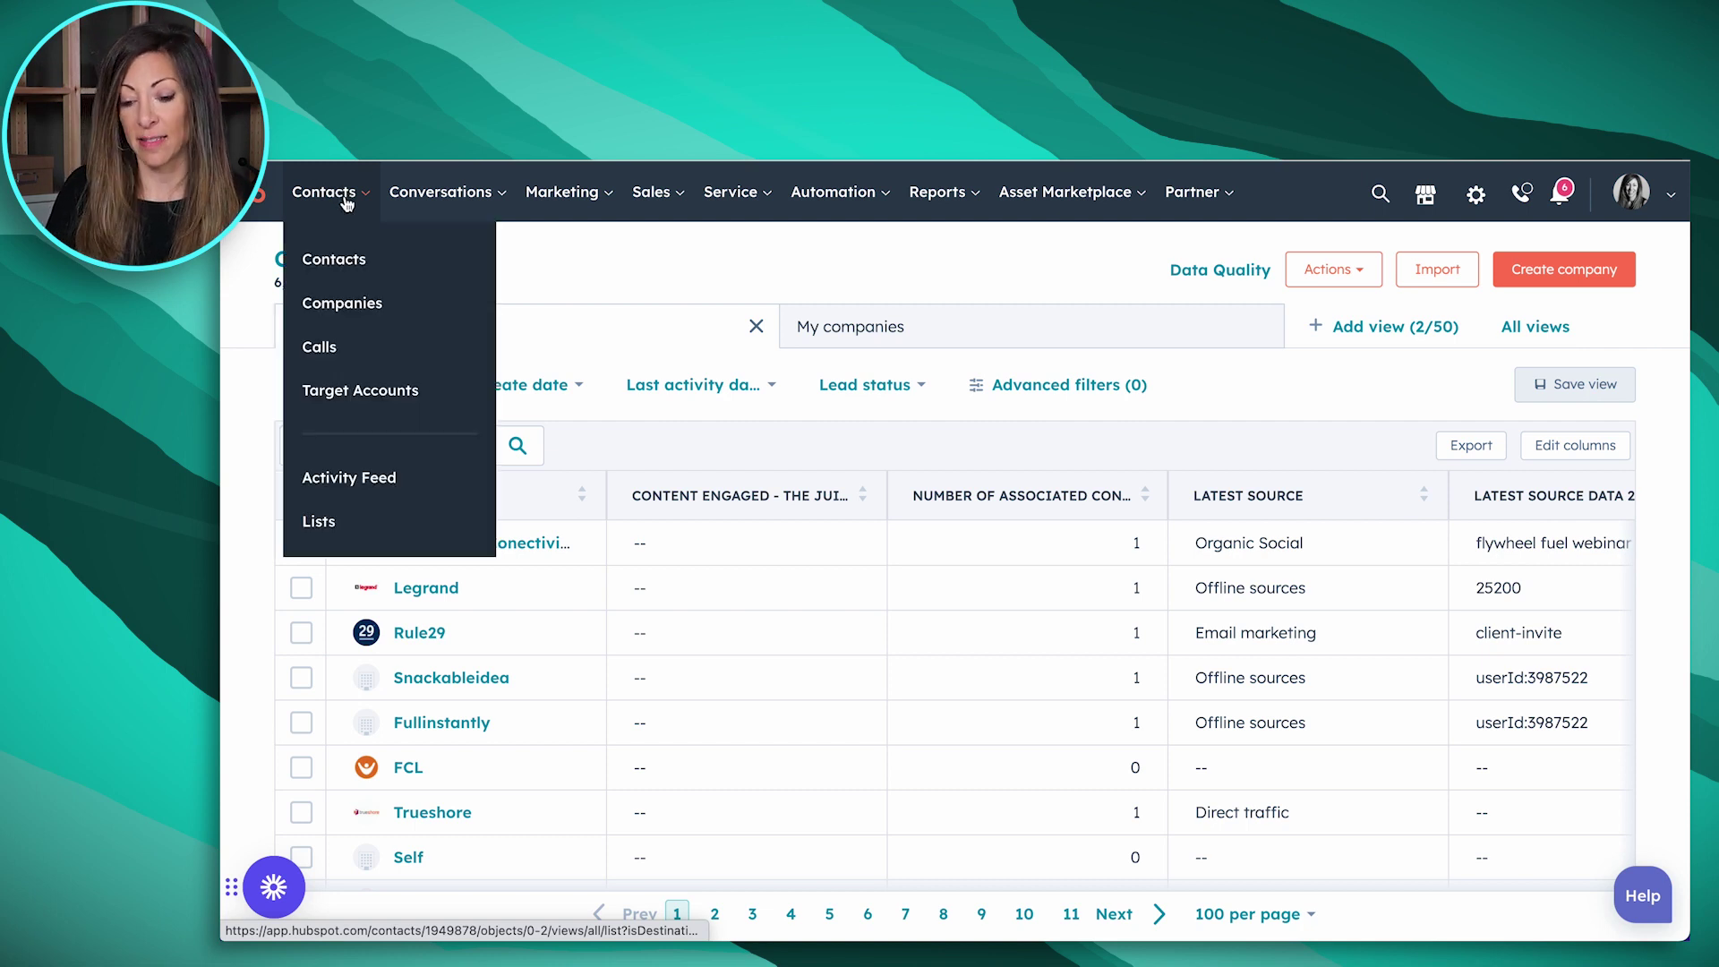
pyautogui.click(363, 303)
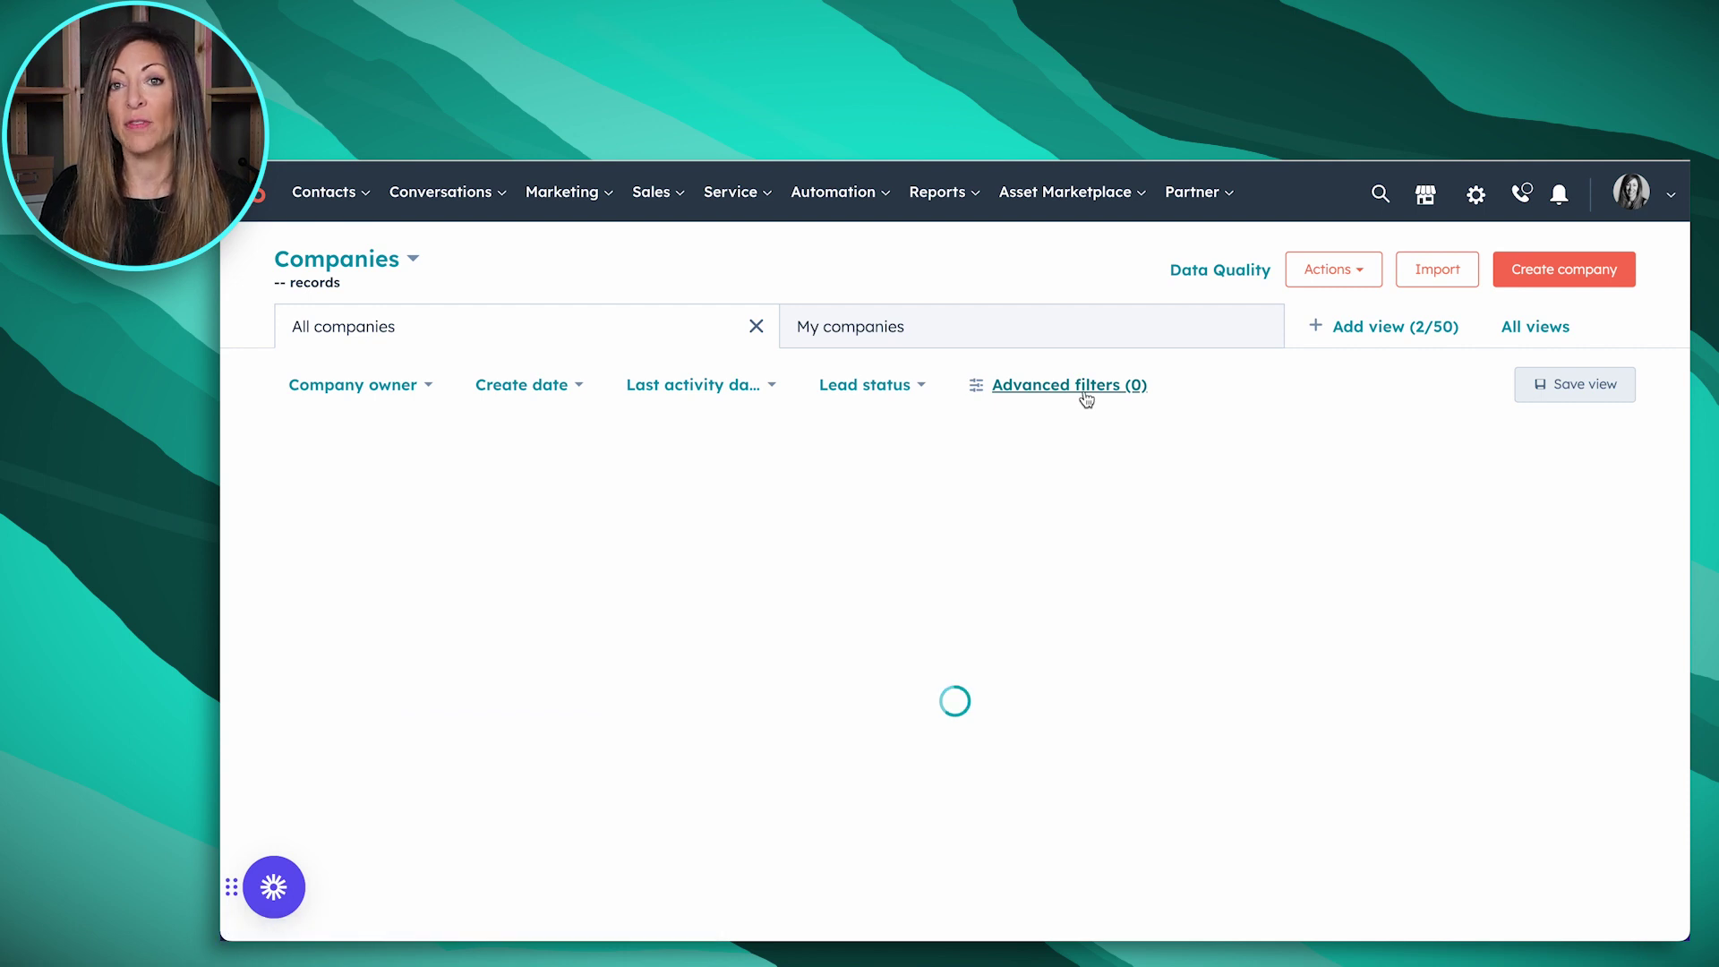
pyautogui.click(1086, 397)
pyautogui.click(1465, 371)
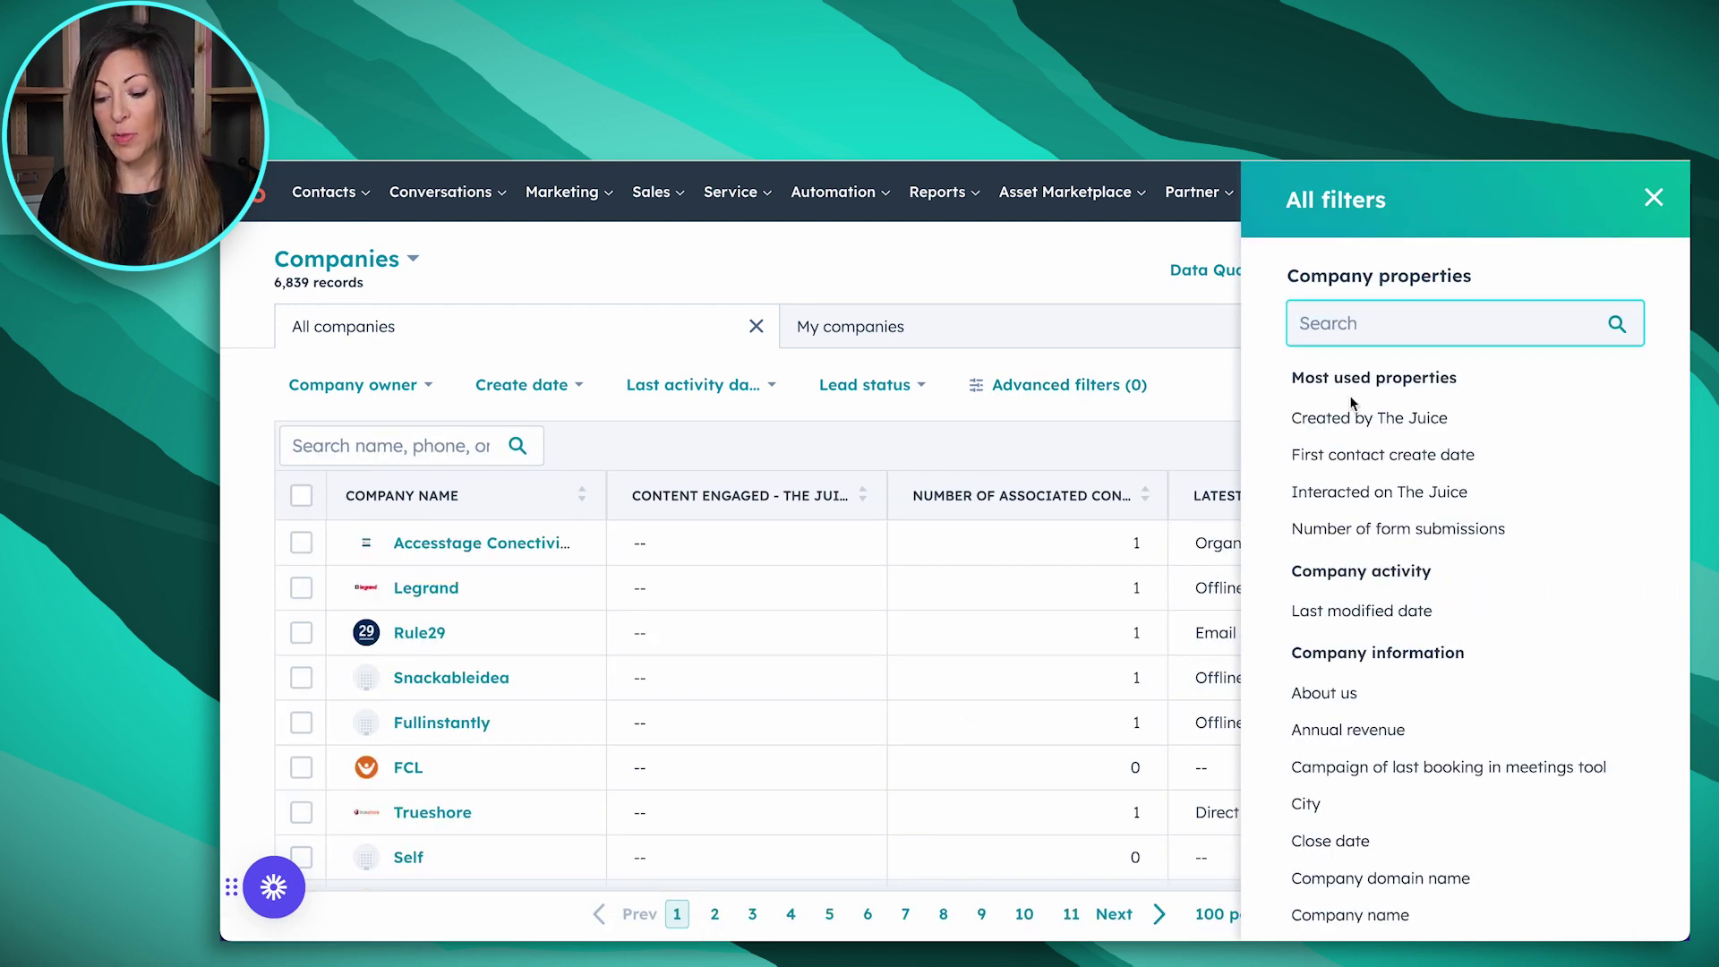
pyautogui.write('the')
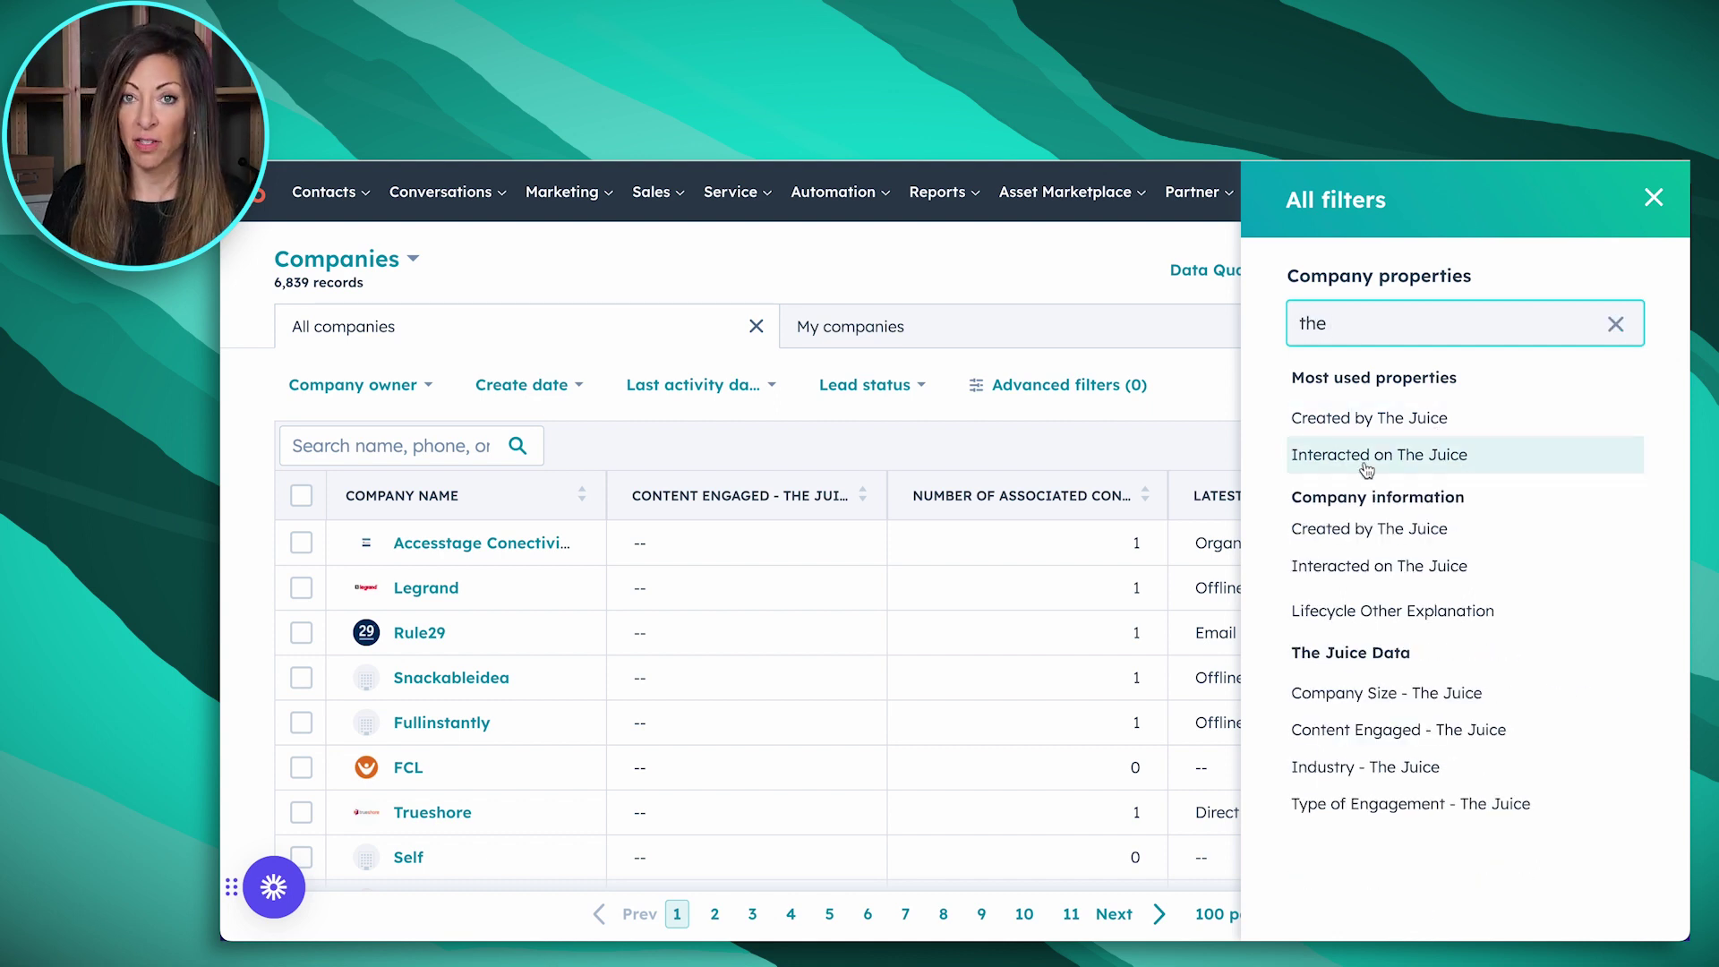
pyautogui.click(1363, 420)
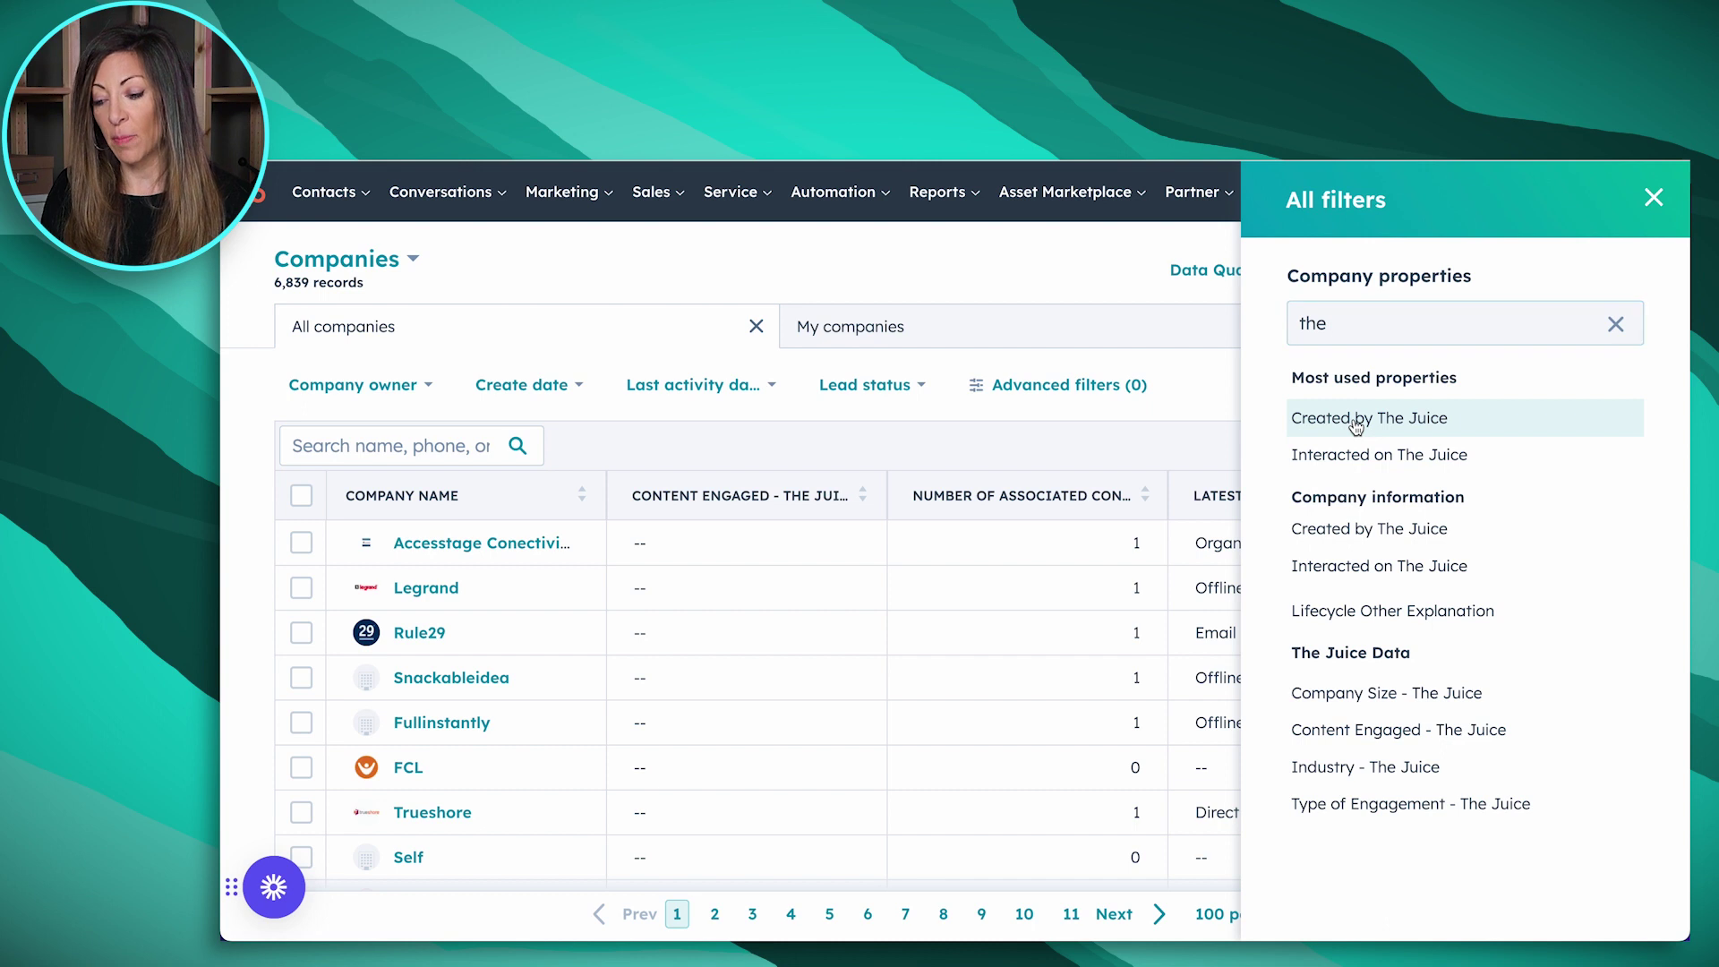
pyautogui.click(1320, 381)
pyautogui.click(1347, 512)
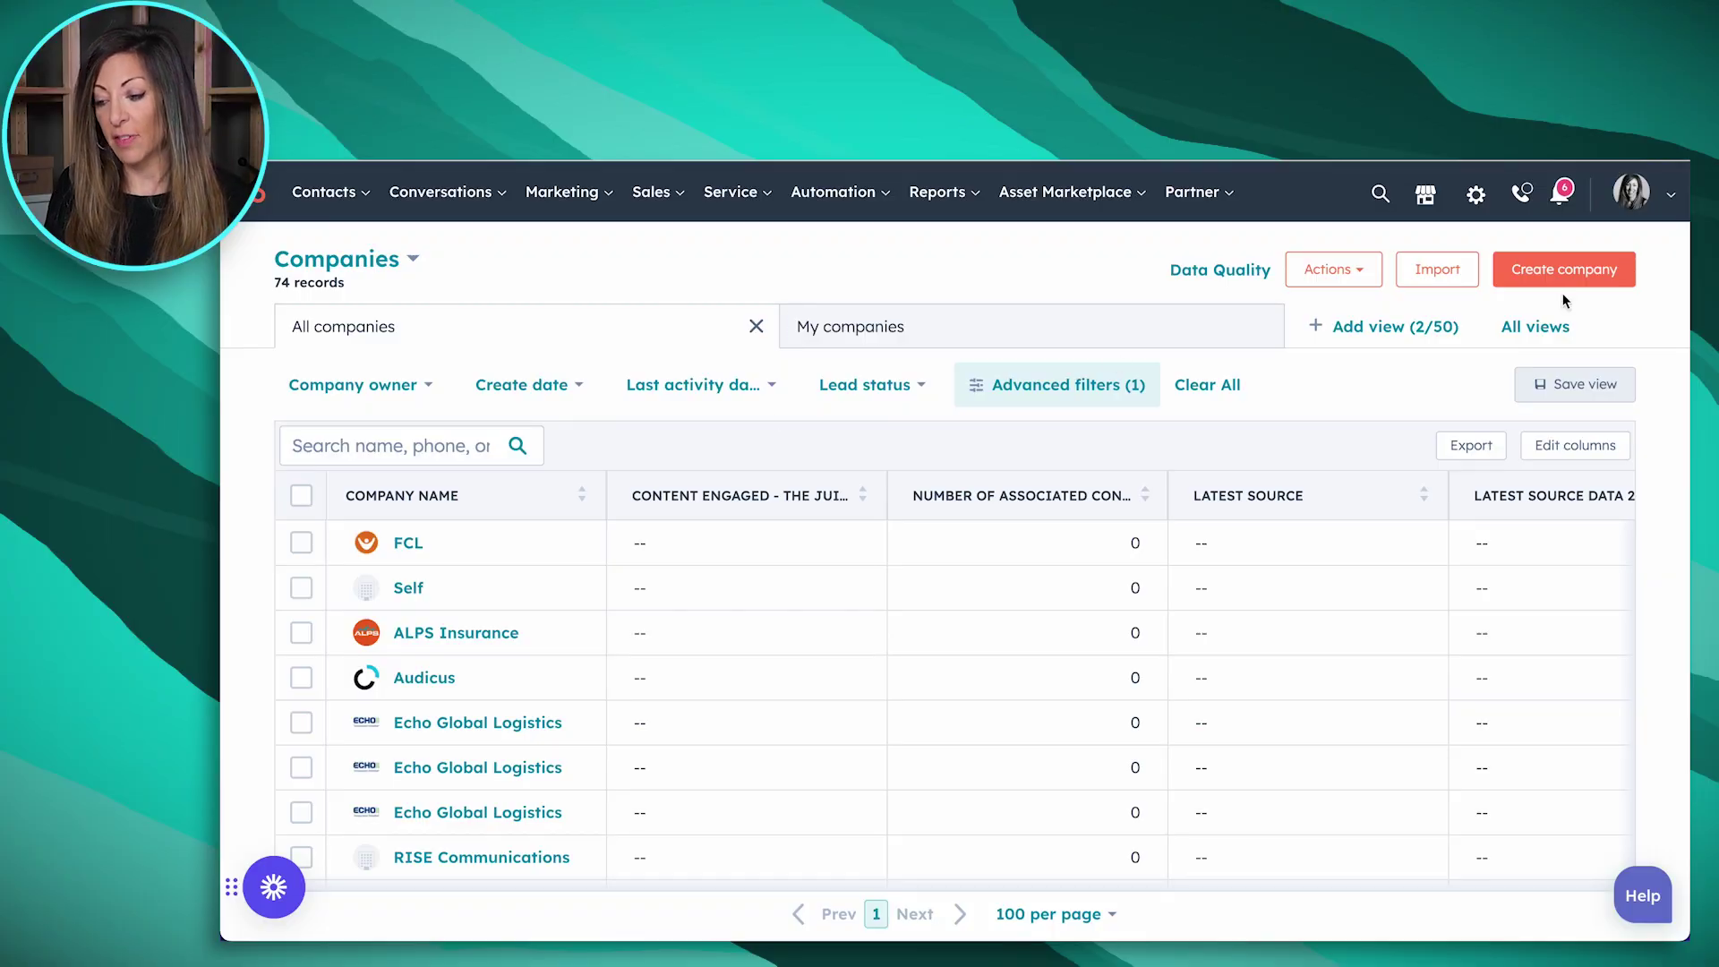
# - Save the filtered list as a new view named 'Created by The Juice', shared with Everyone
pyautogui.click(1565, 394)
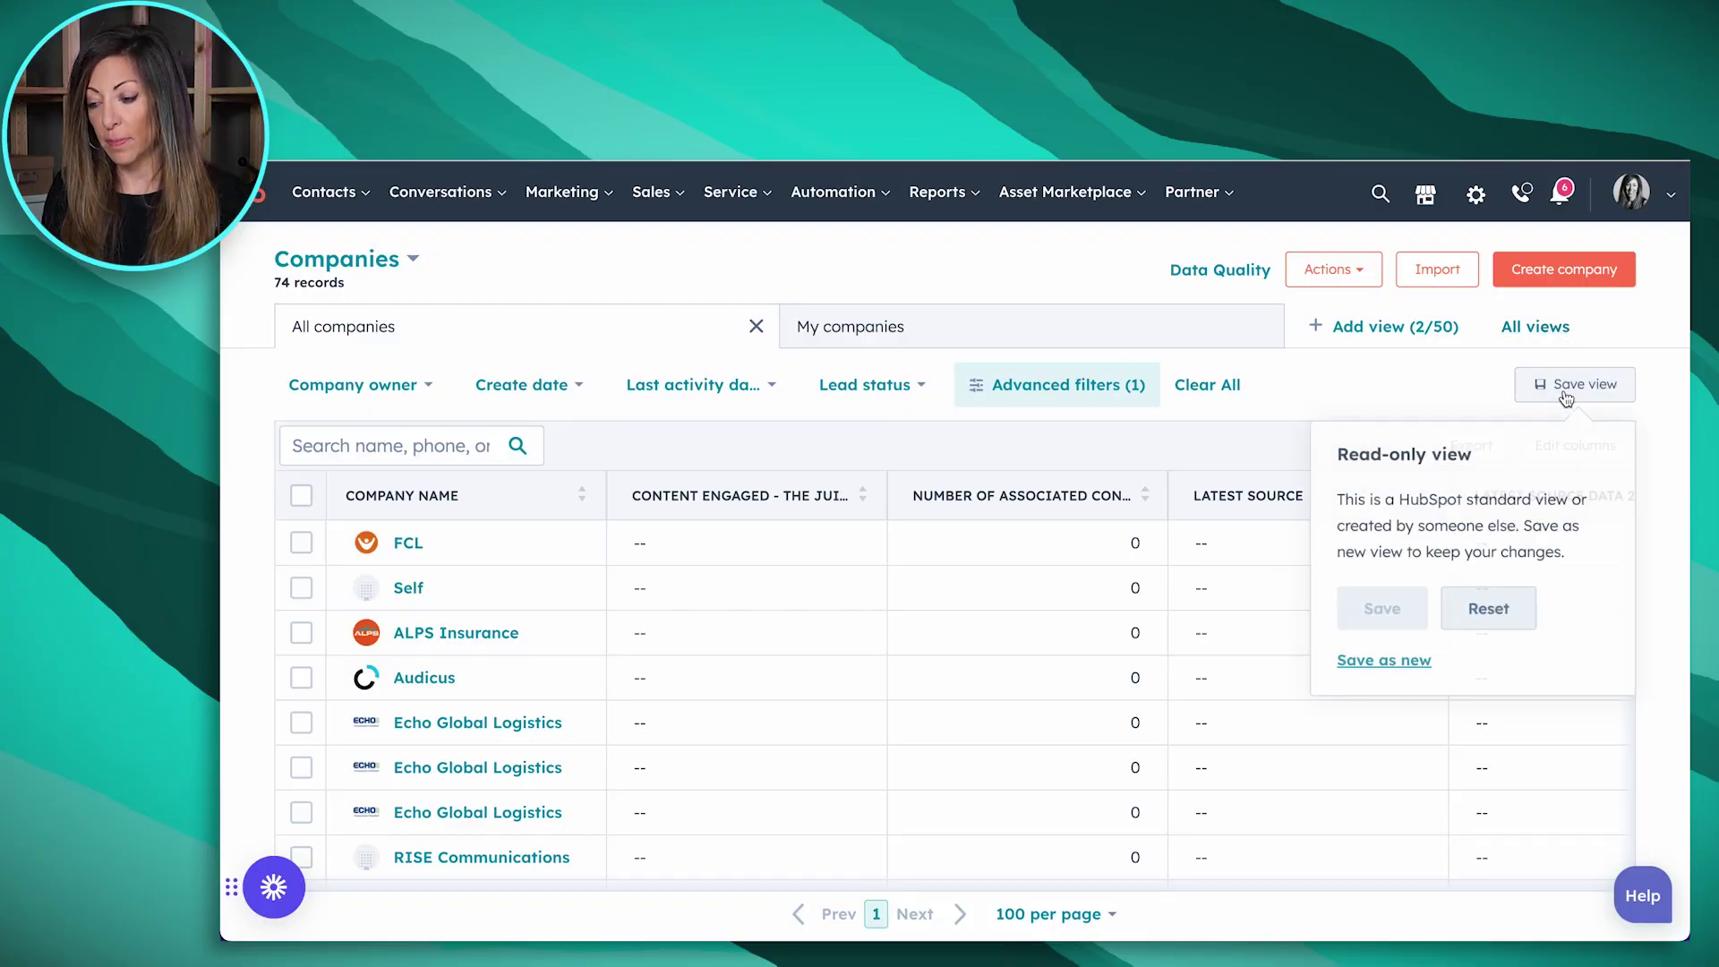
pyautogui.click(1375, 670)
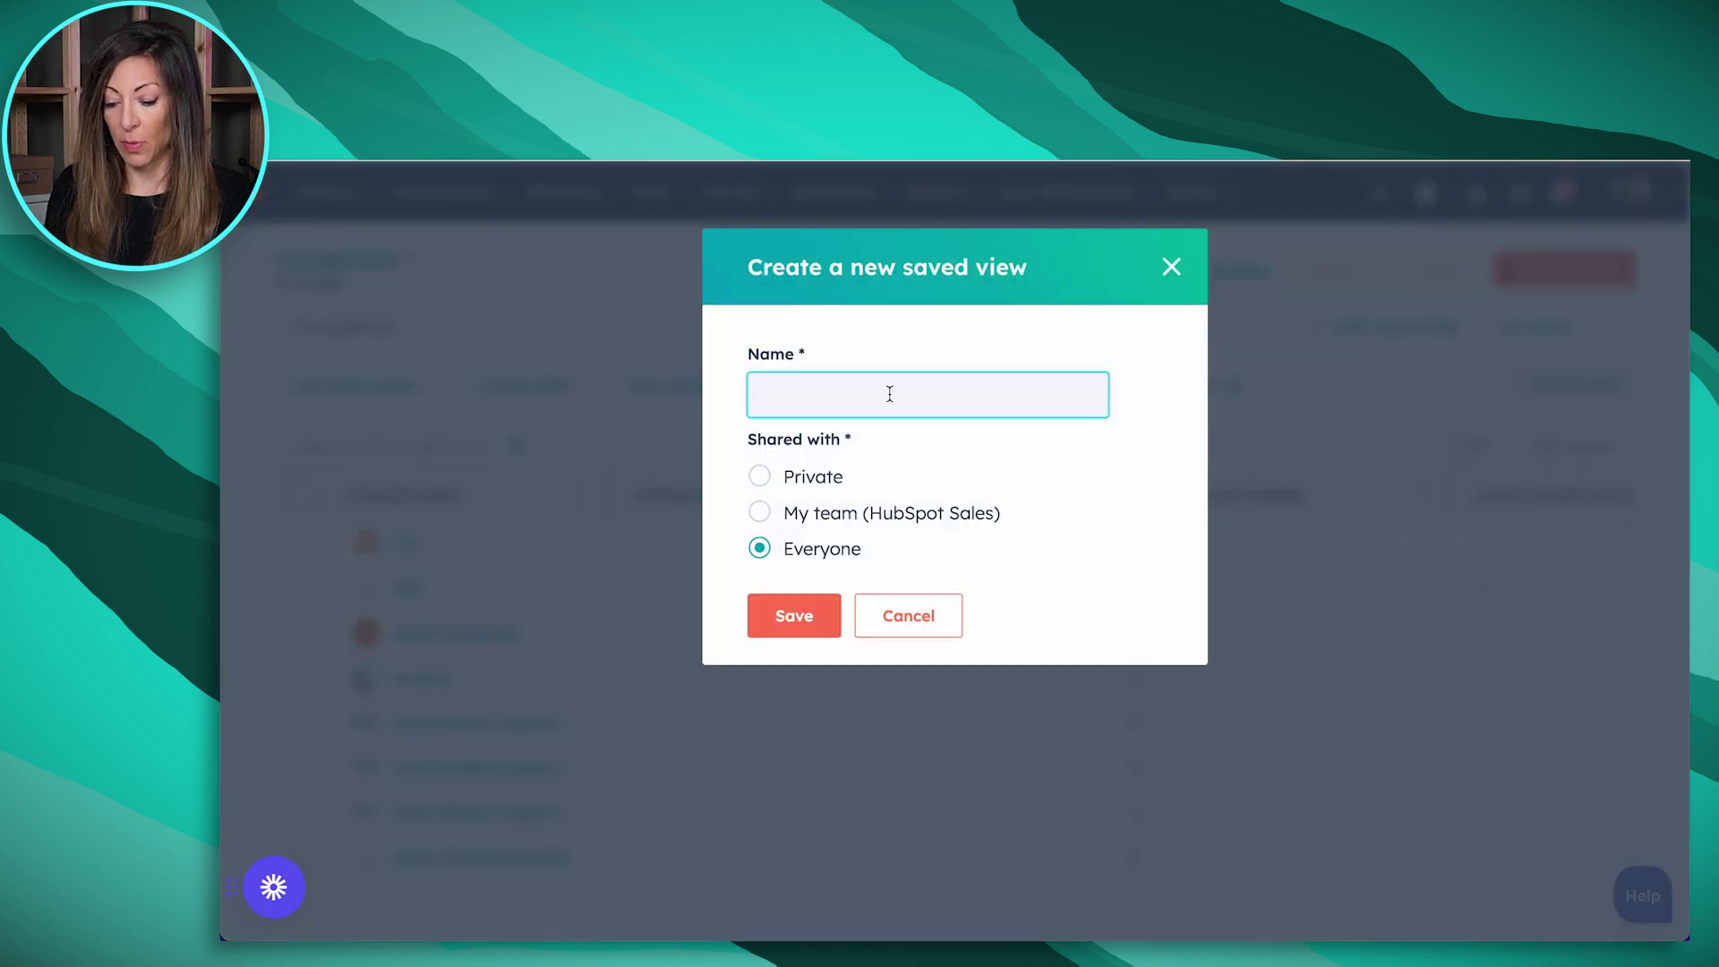
pyautogui.write('Created ')
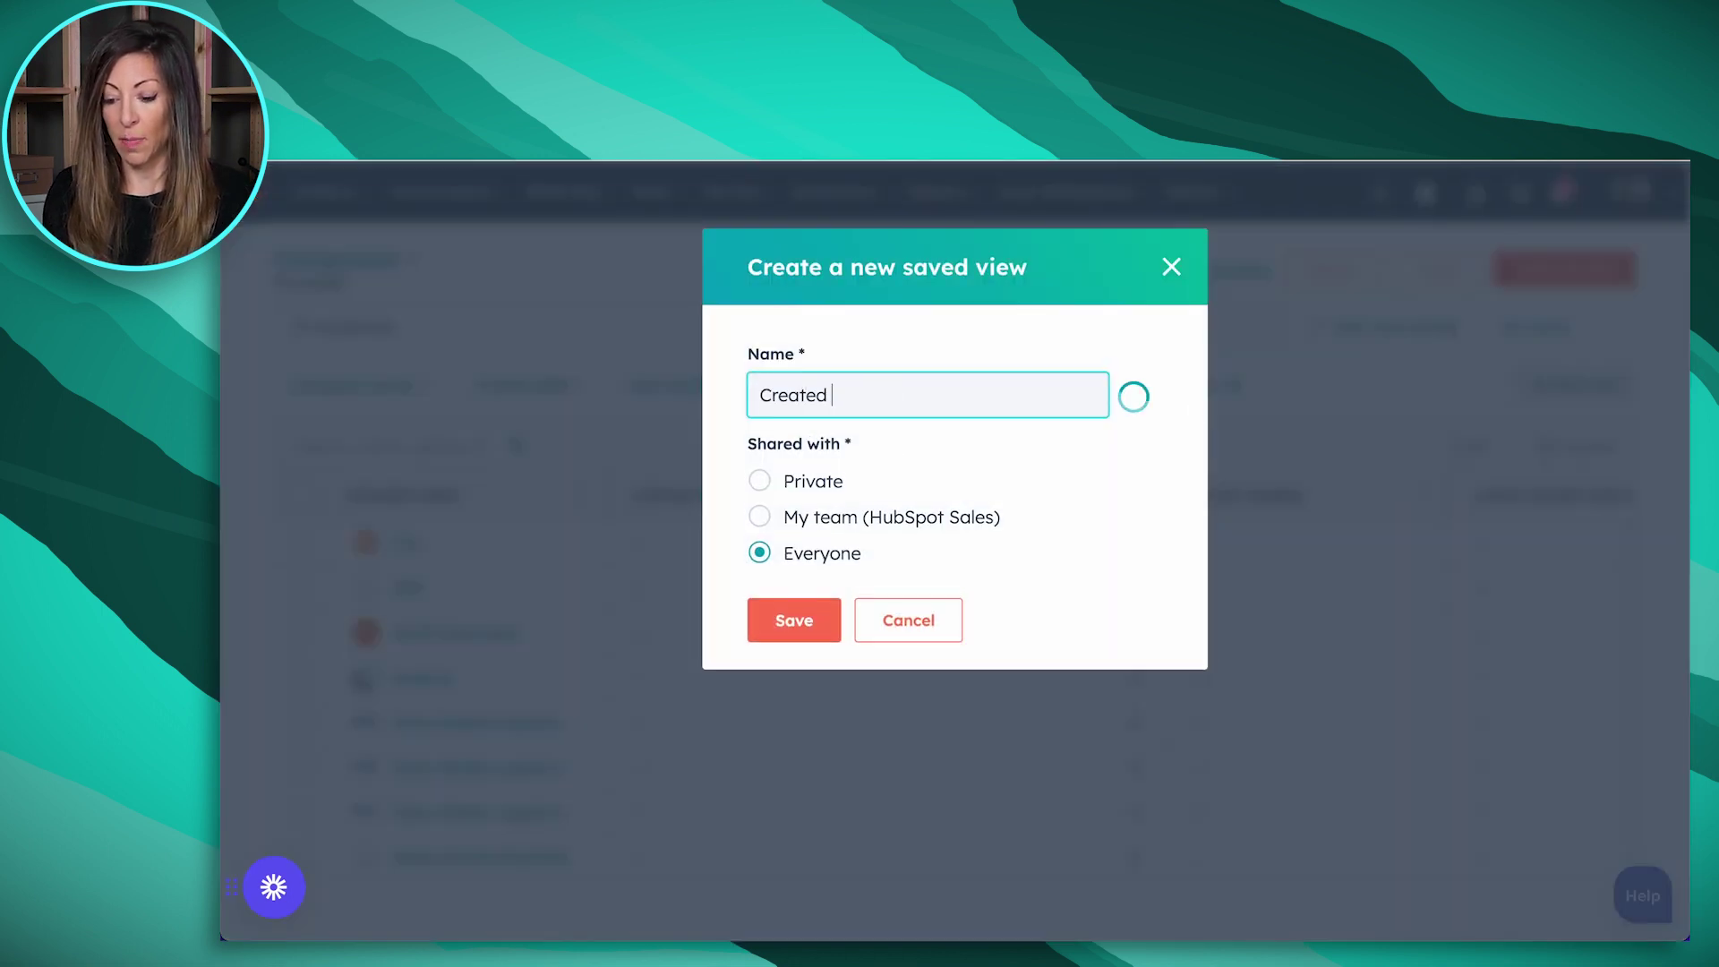
pyautogui.write('by The J')
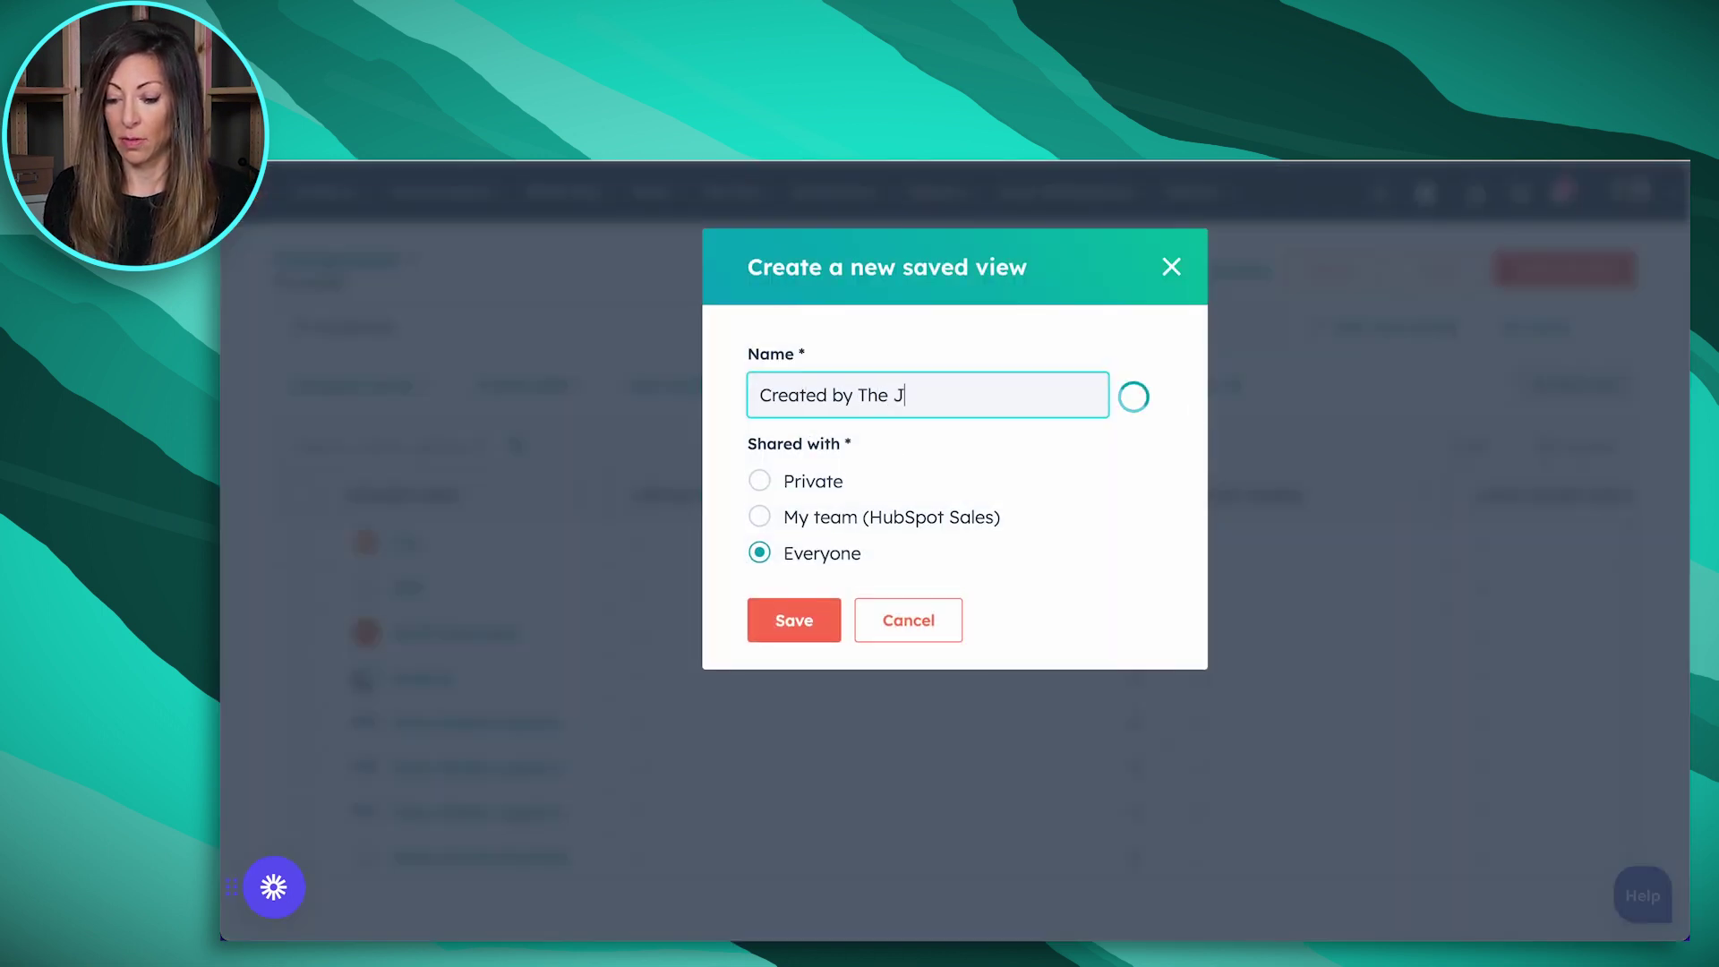
pyautogui.write('uice')
pyautogui.click(794, 621)
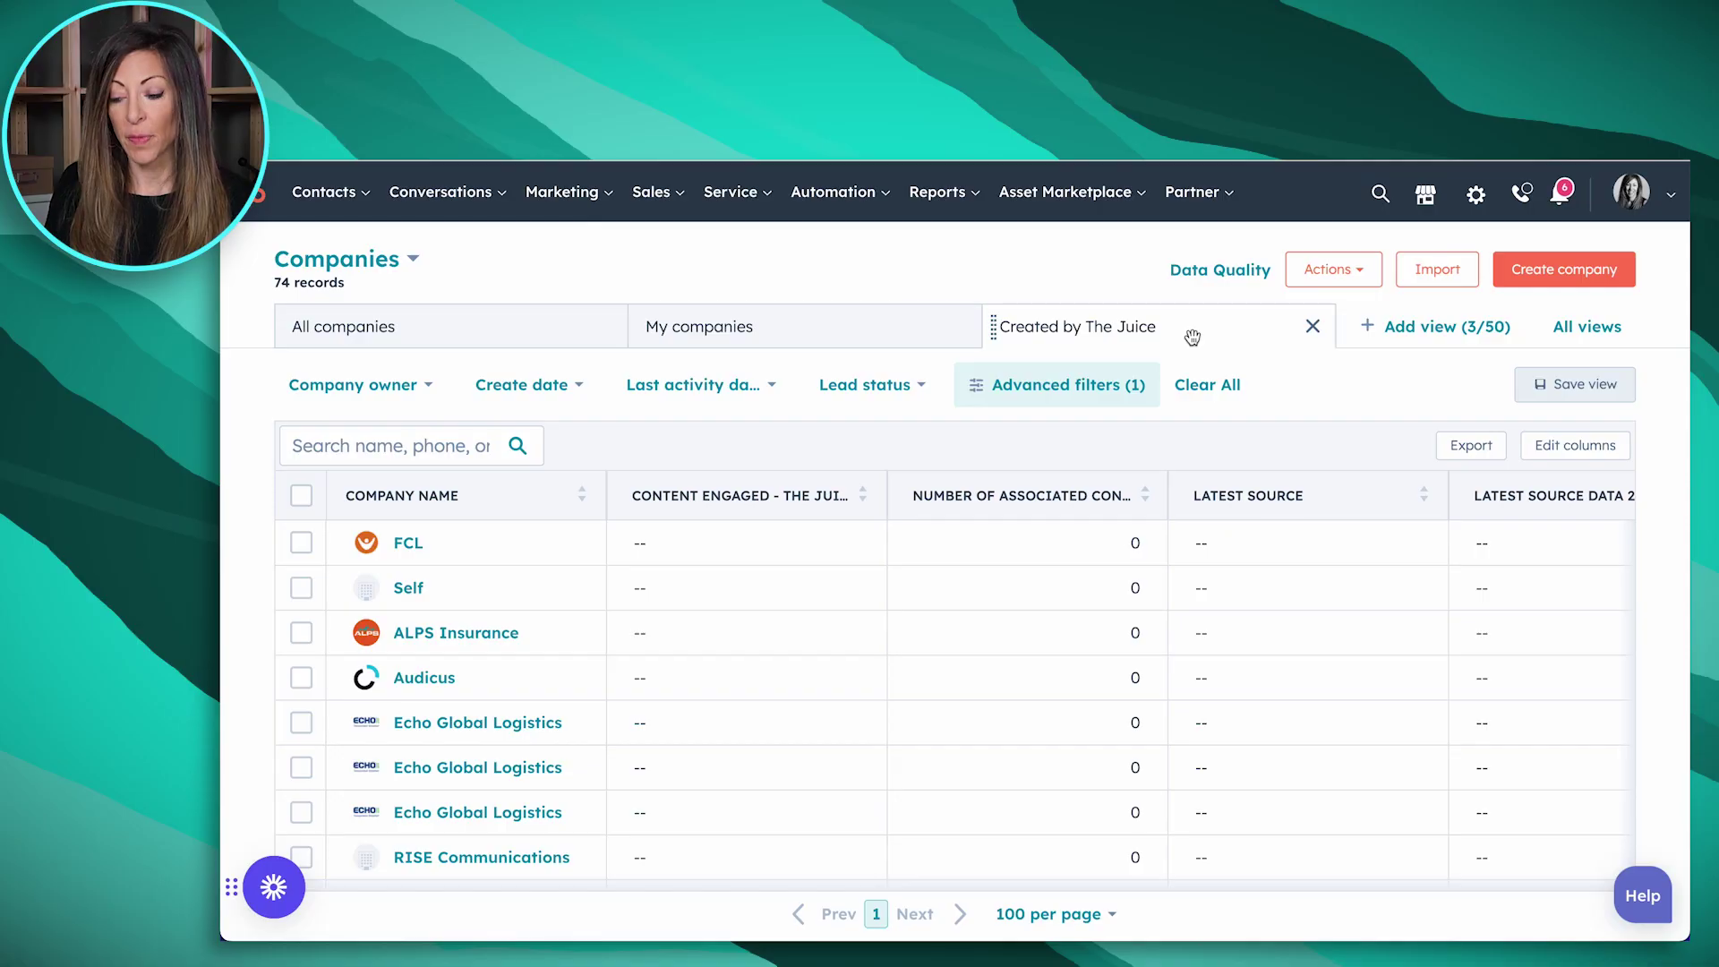
# - Replace the Created by The Juice filter with Interacted on The Juice is True
pyautogui.click(1057, 394)
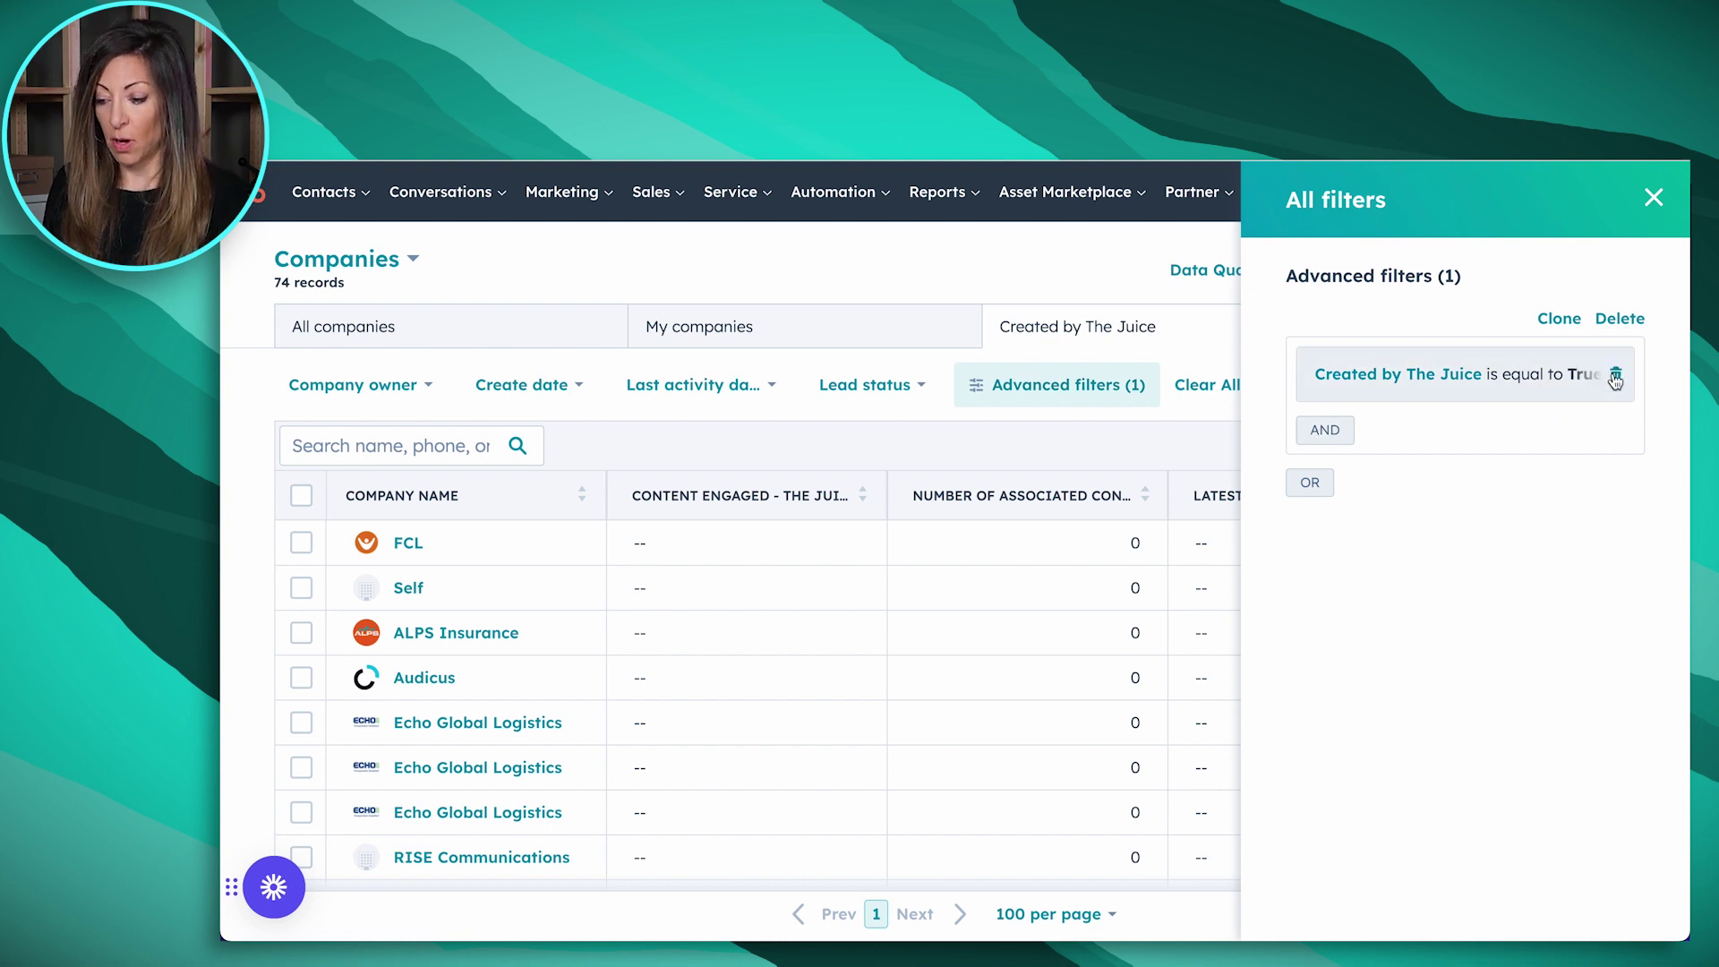
pyautogui.click(1611, 380)
pyautogui.click(1455, 375)
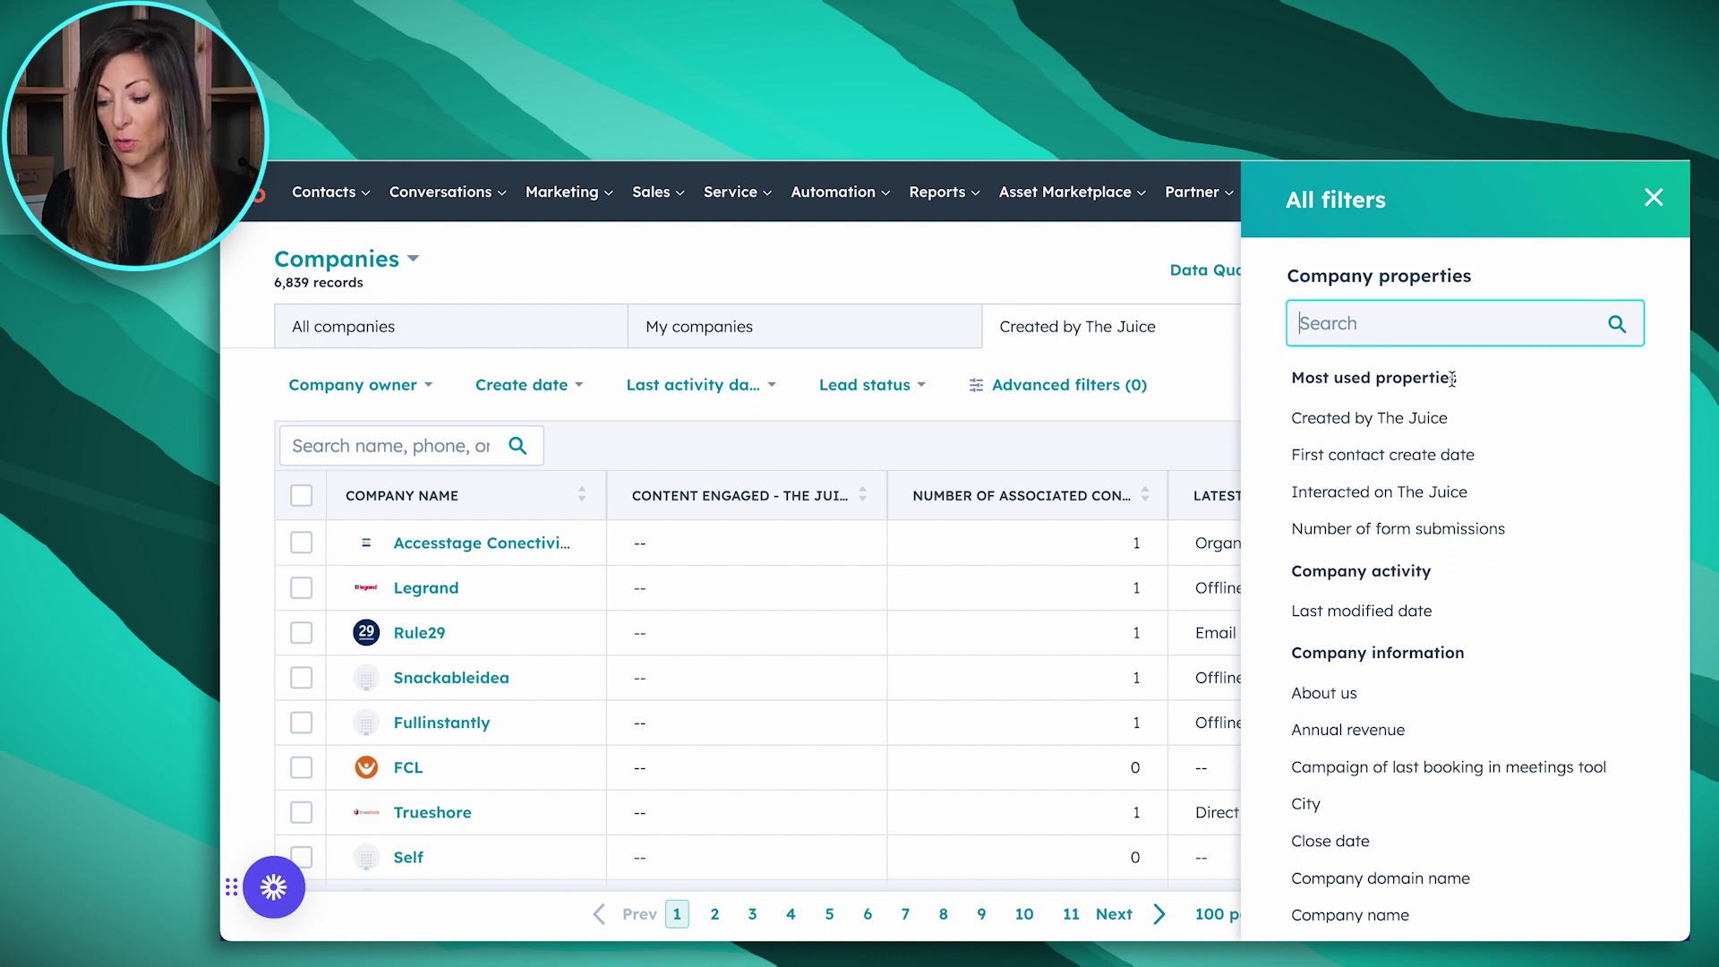
pyautogui.write('the')
pyautogui.click(1432, 454)
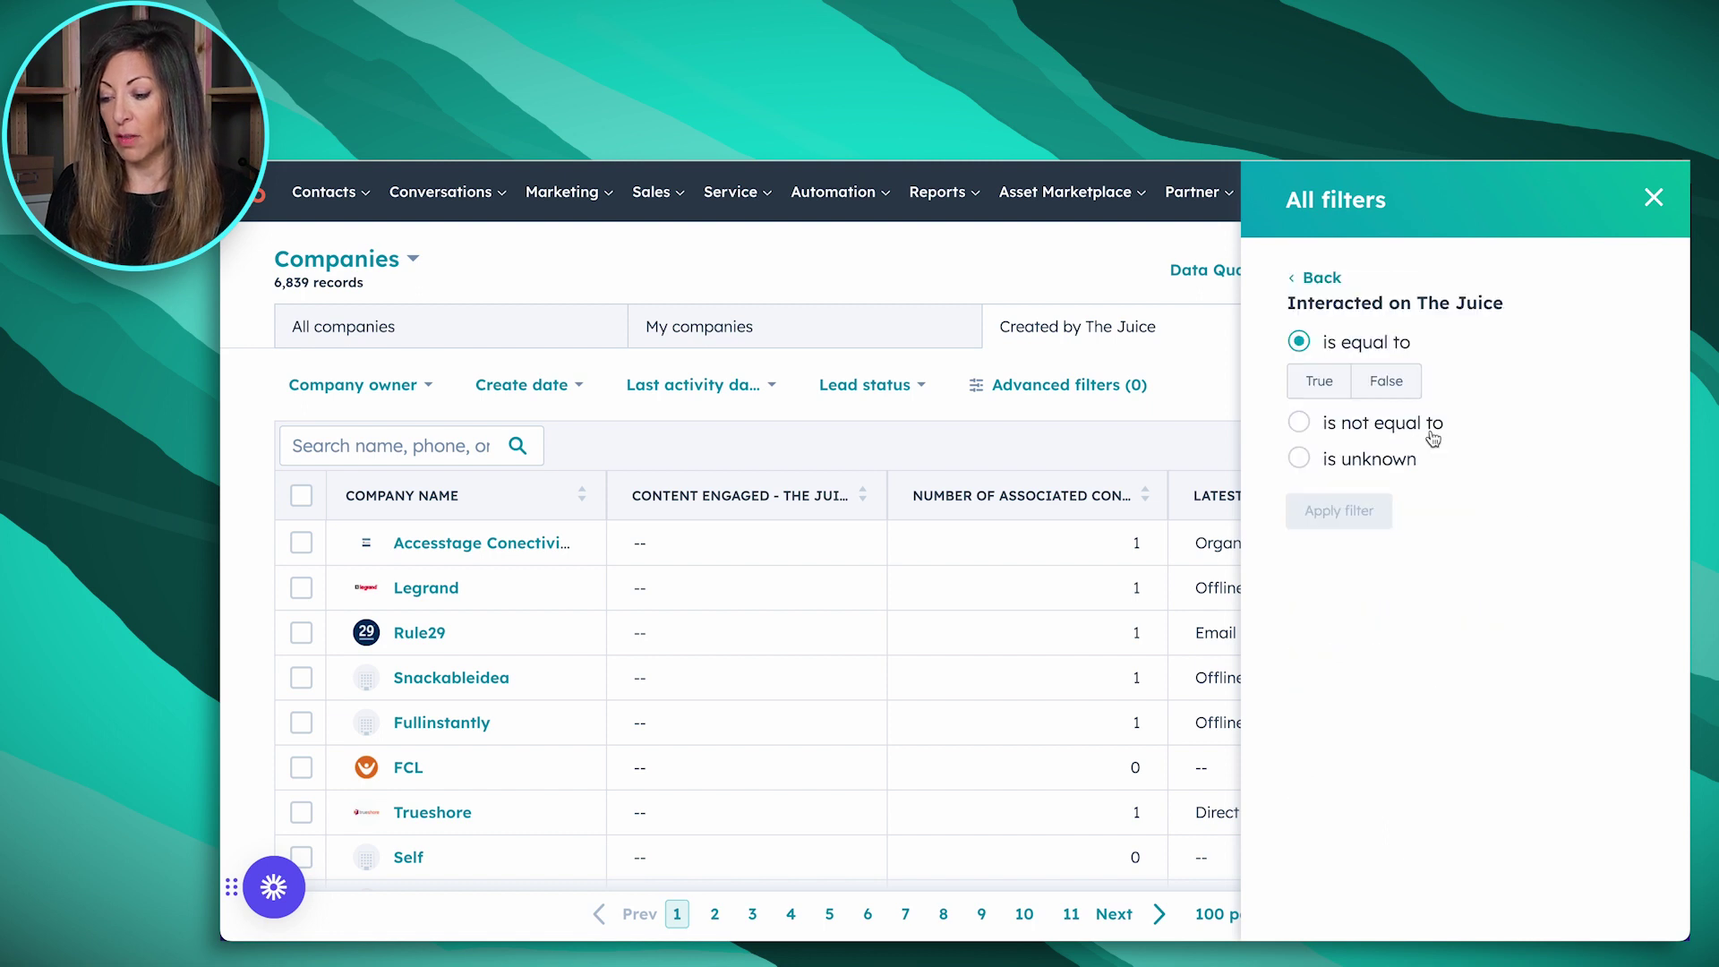
pyautogui.click(1328, 384)
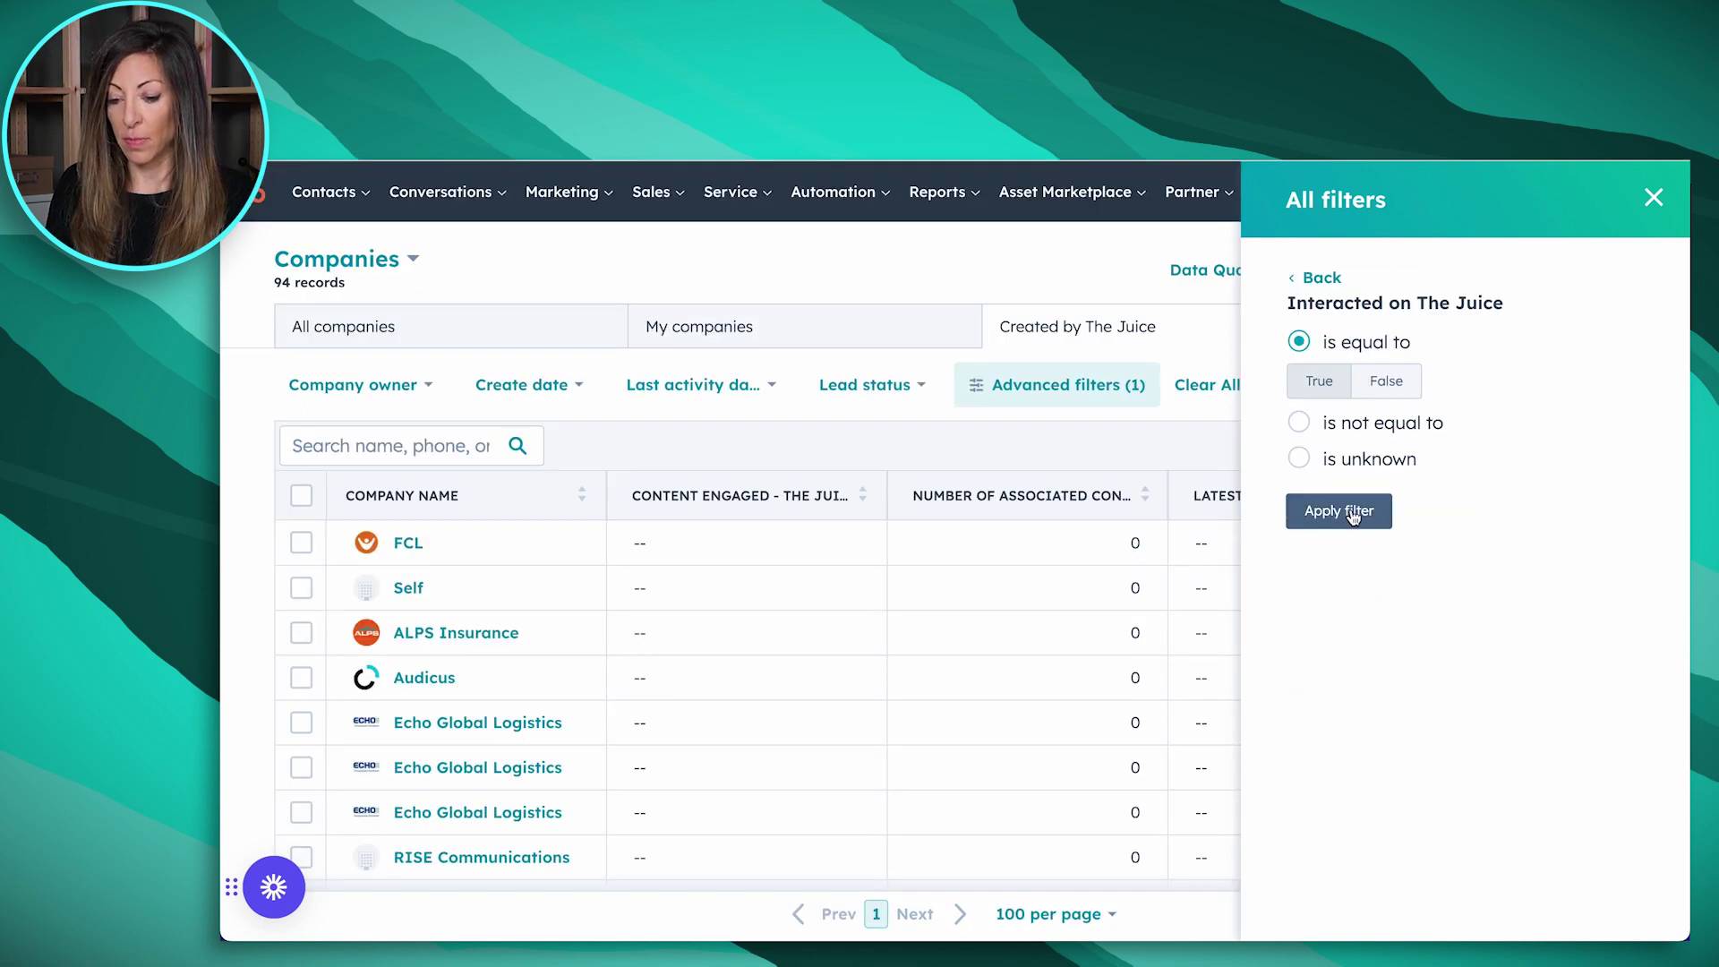
pyautogui.click(1353, 517)
pyautogui.click(1654, 198)
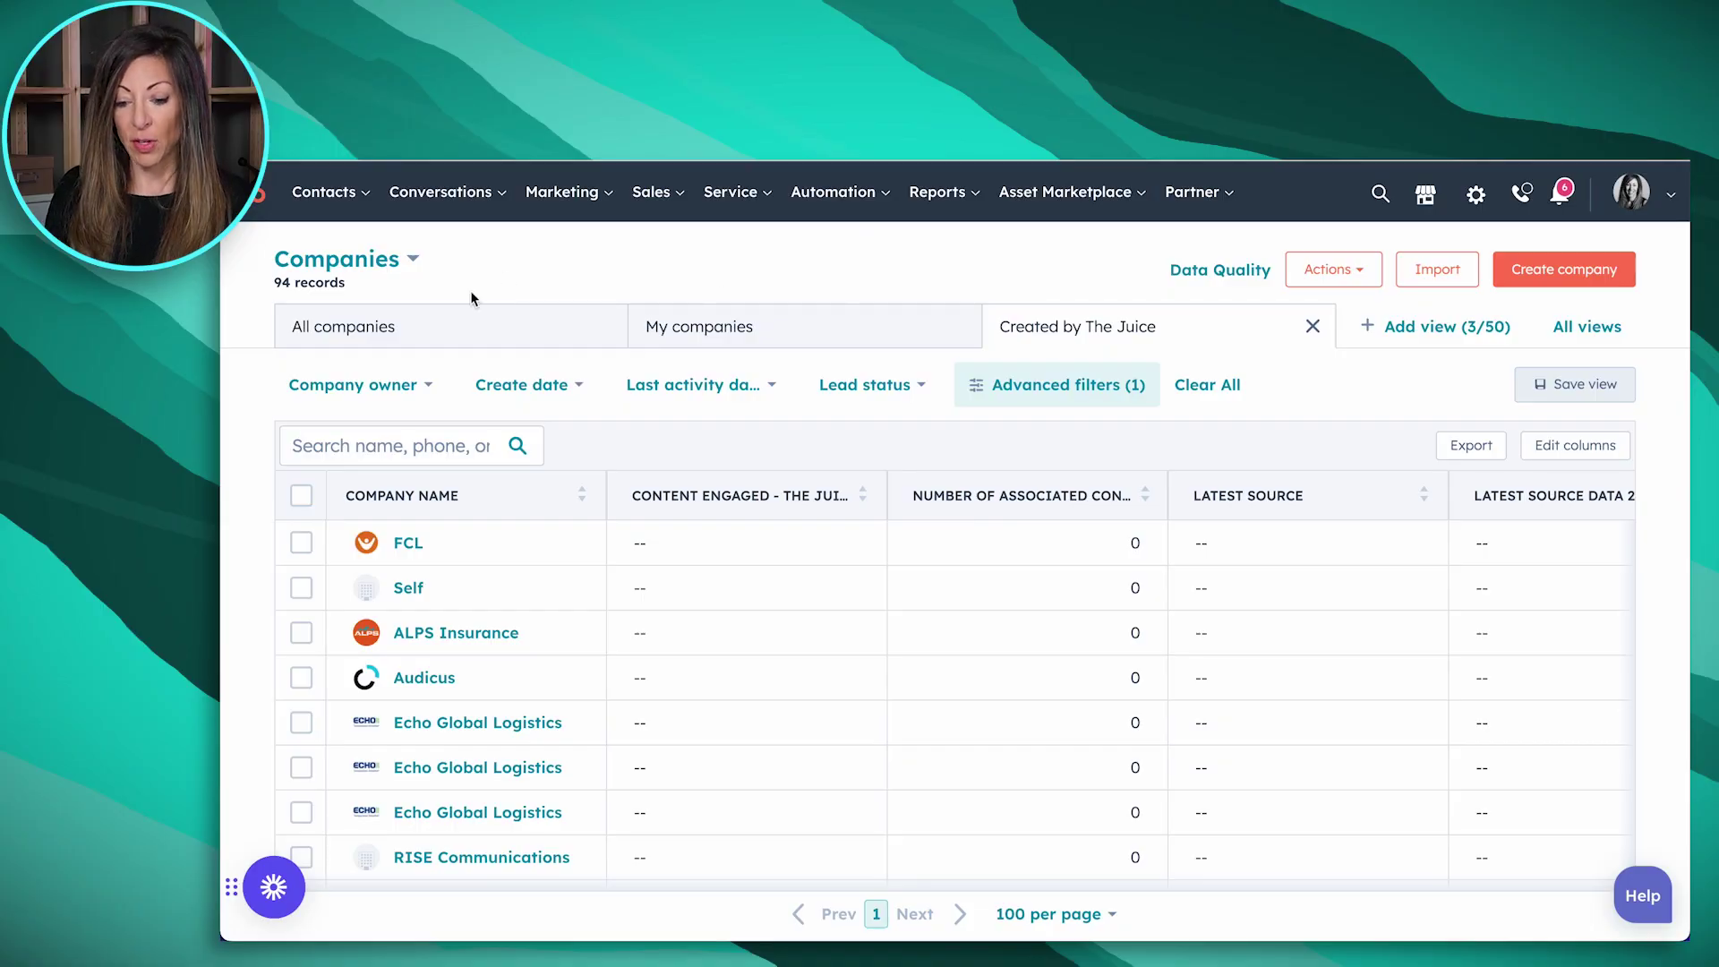
# - Open the FCL company record and check which activity types its timeline includes
pyautogui.click(408, 542)
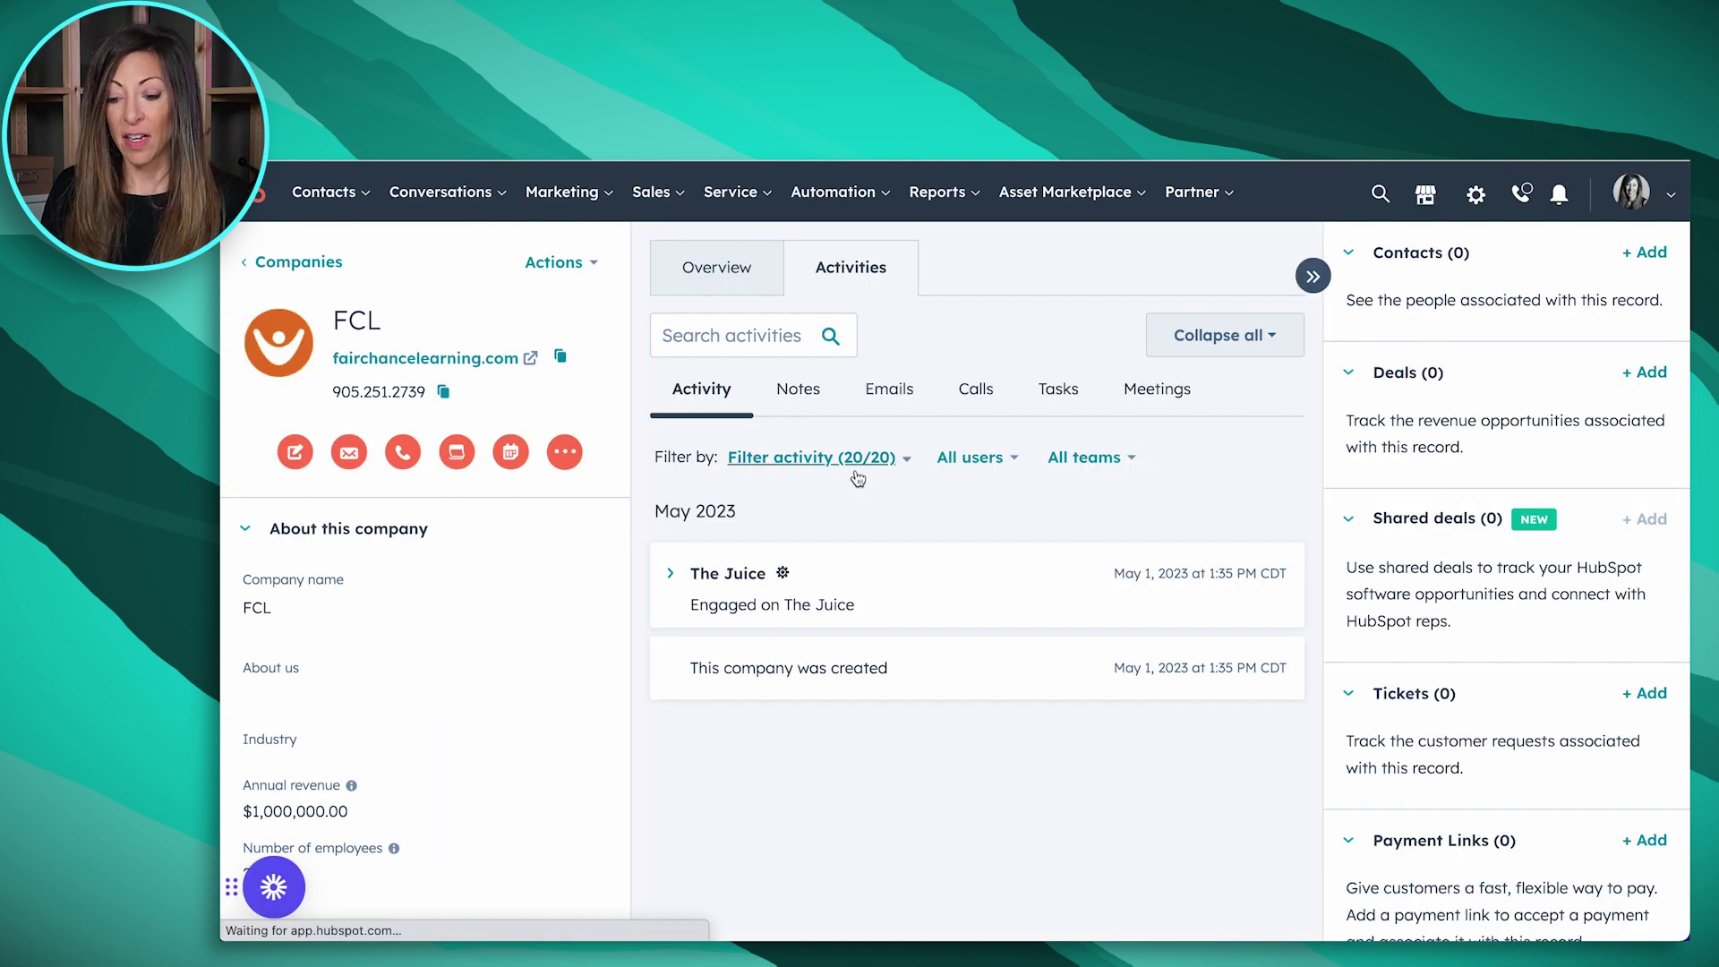
pyautogui.click(863, 466)
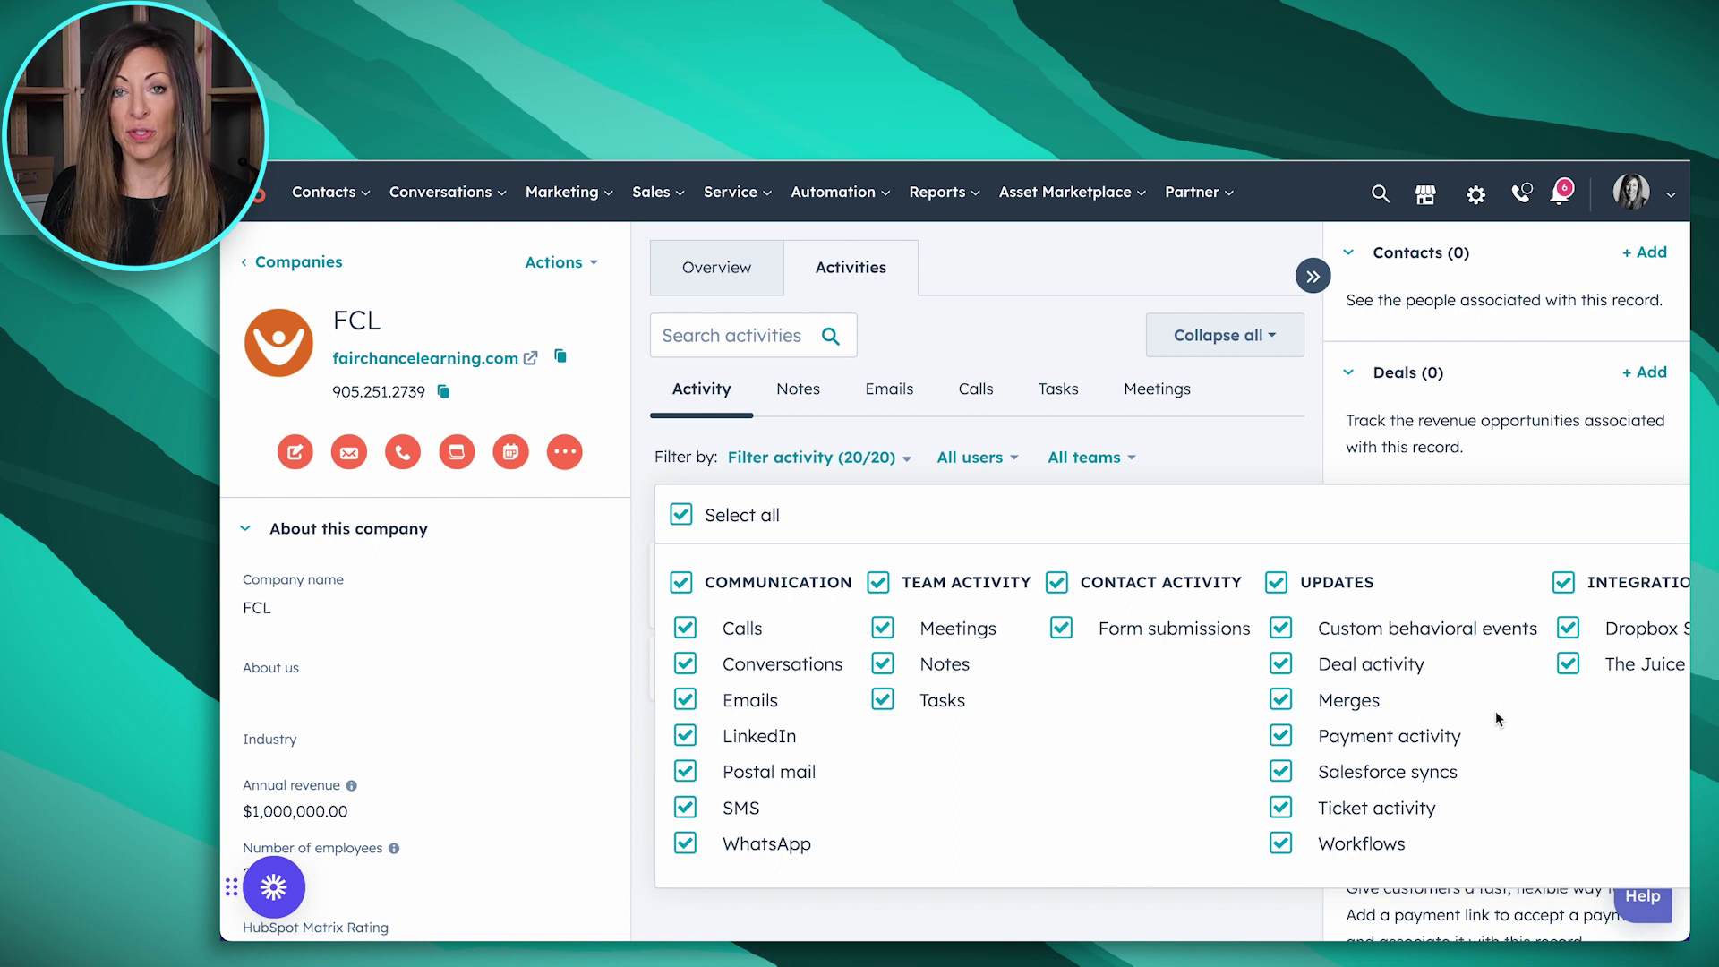
pyautogui.click(1027, 346)
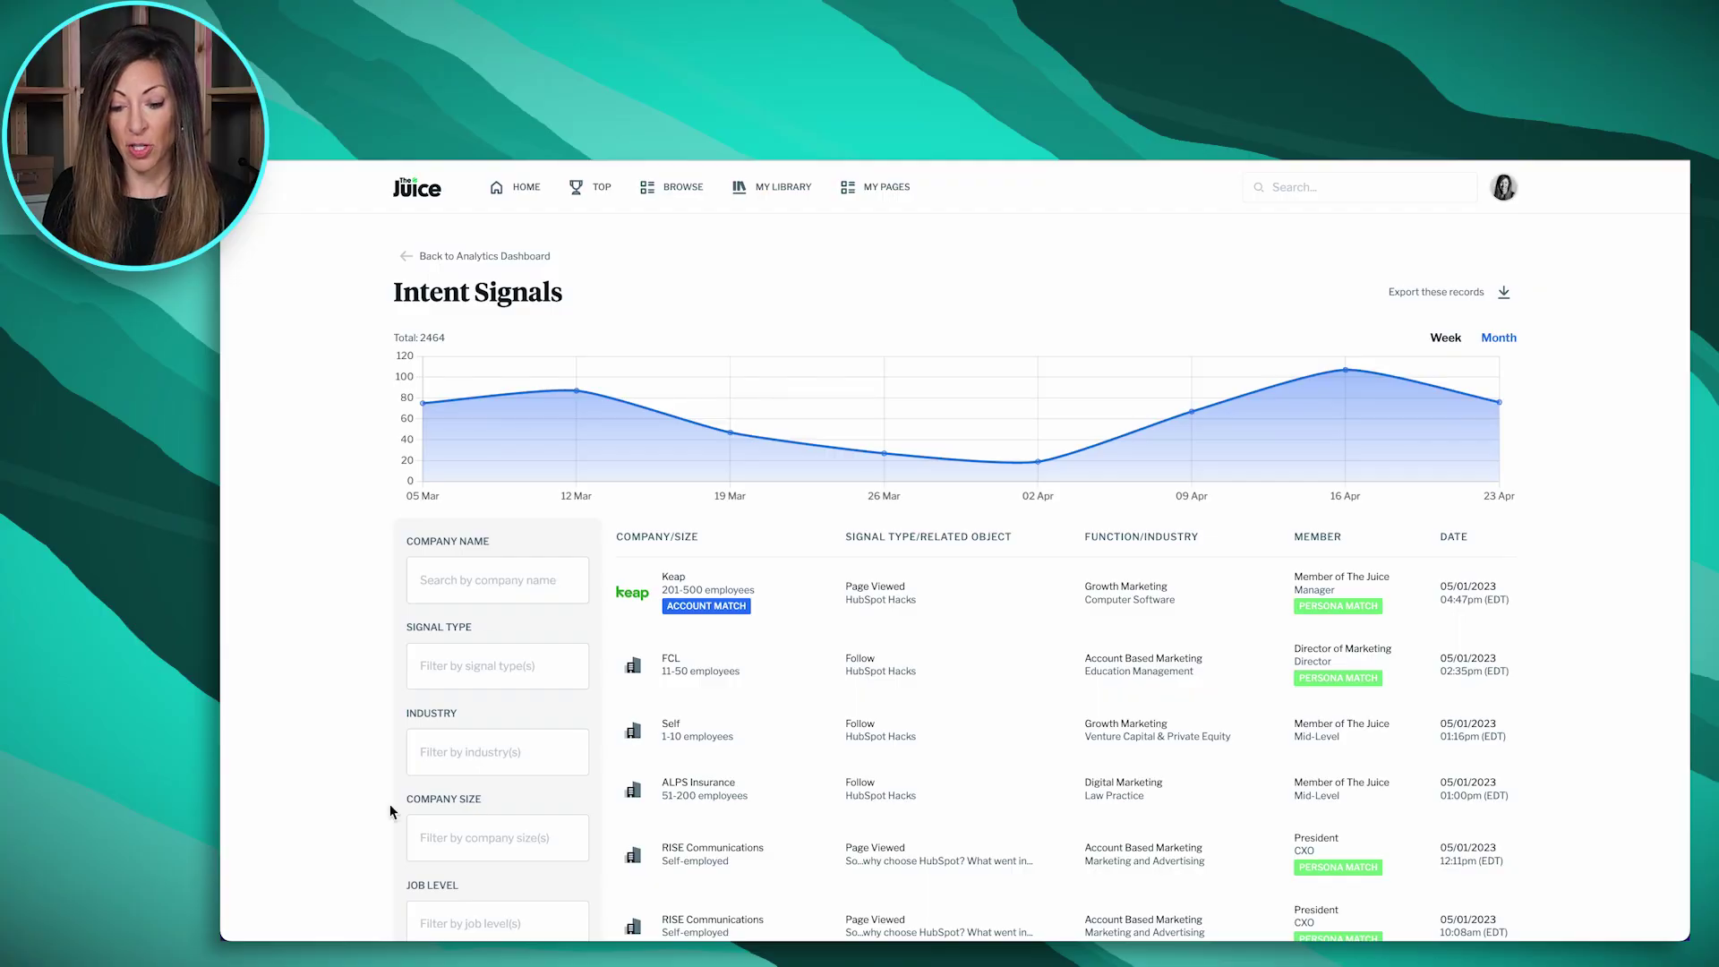
# - Search The Juice's Intent Signals by company name 'FCL'
pyautogui.click(506, 571)
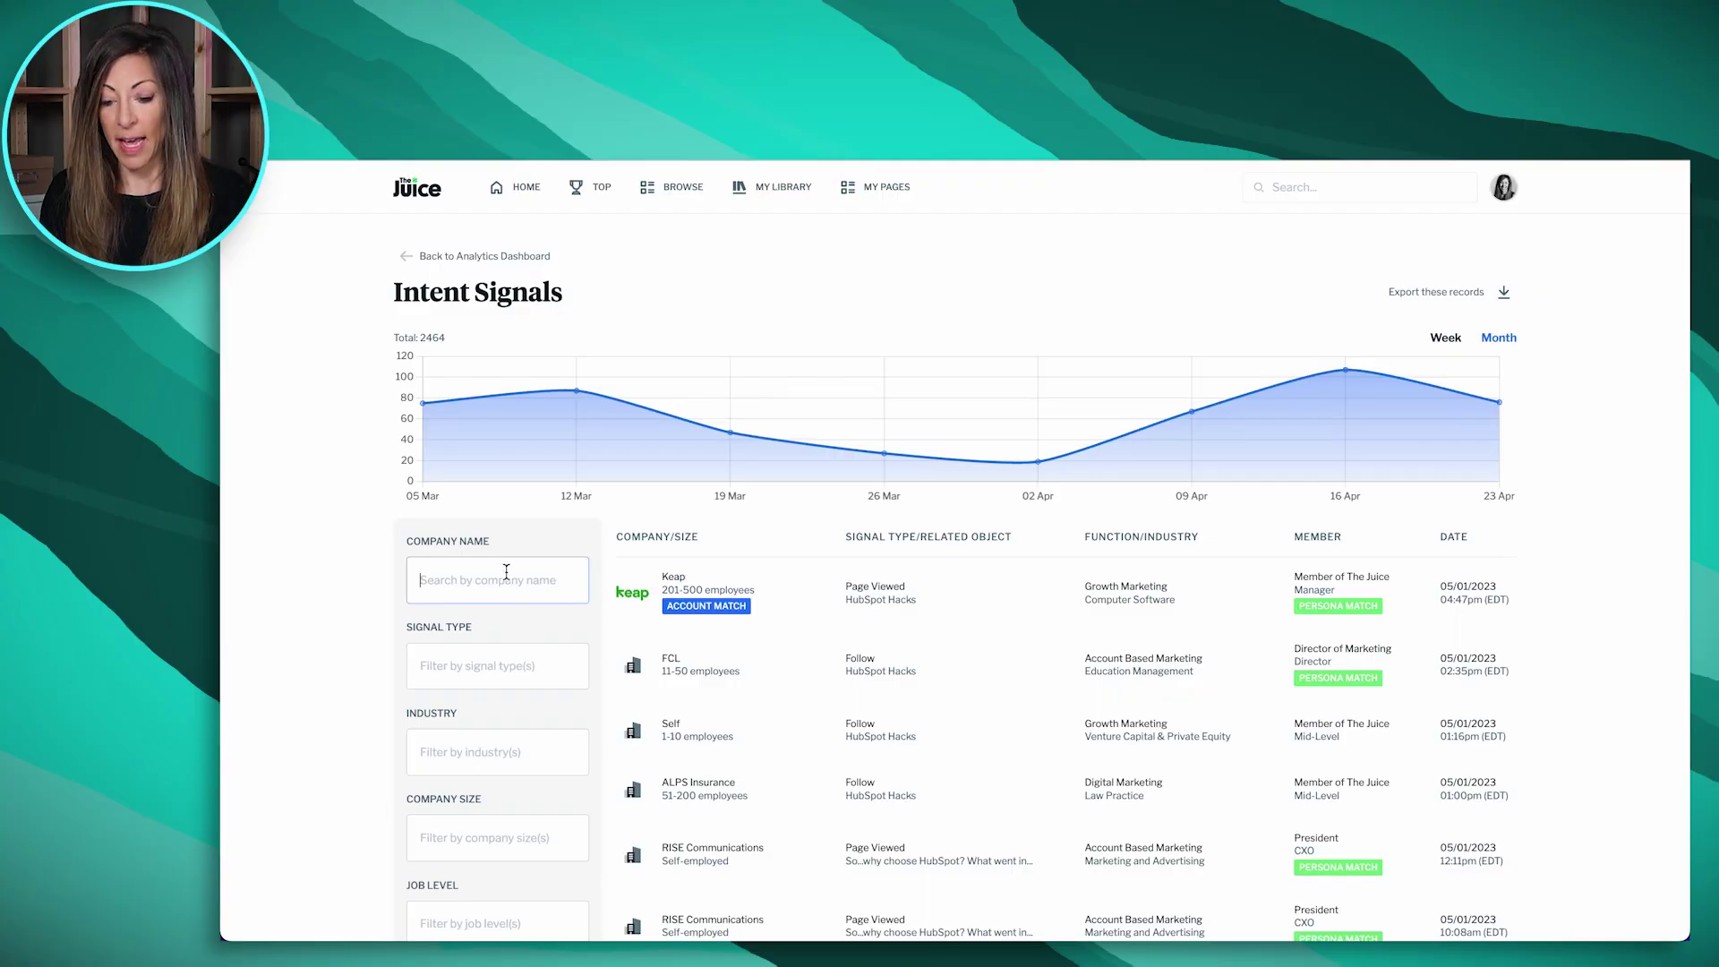
pyautogui.write('FCL')
pyautogui.scroll(-10, 555, 573)
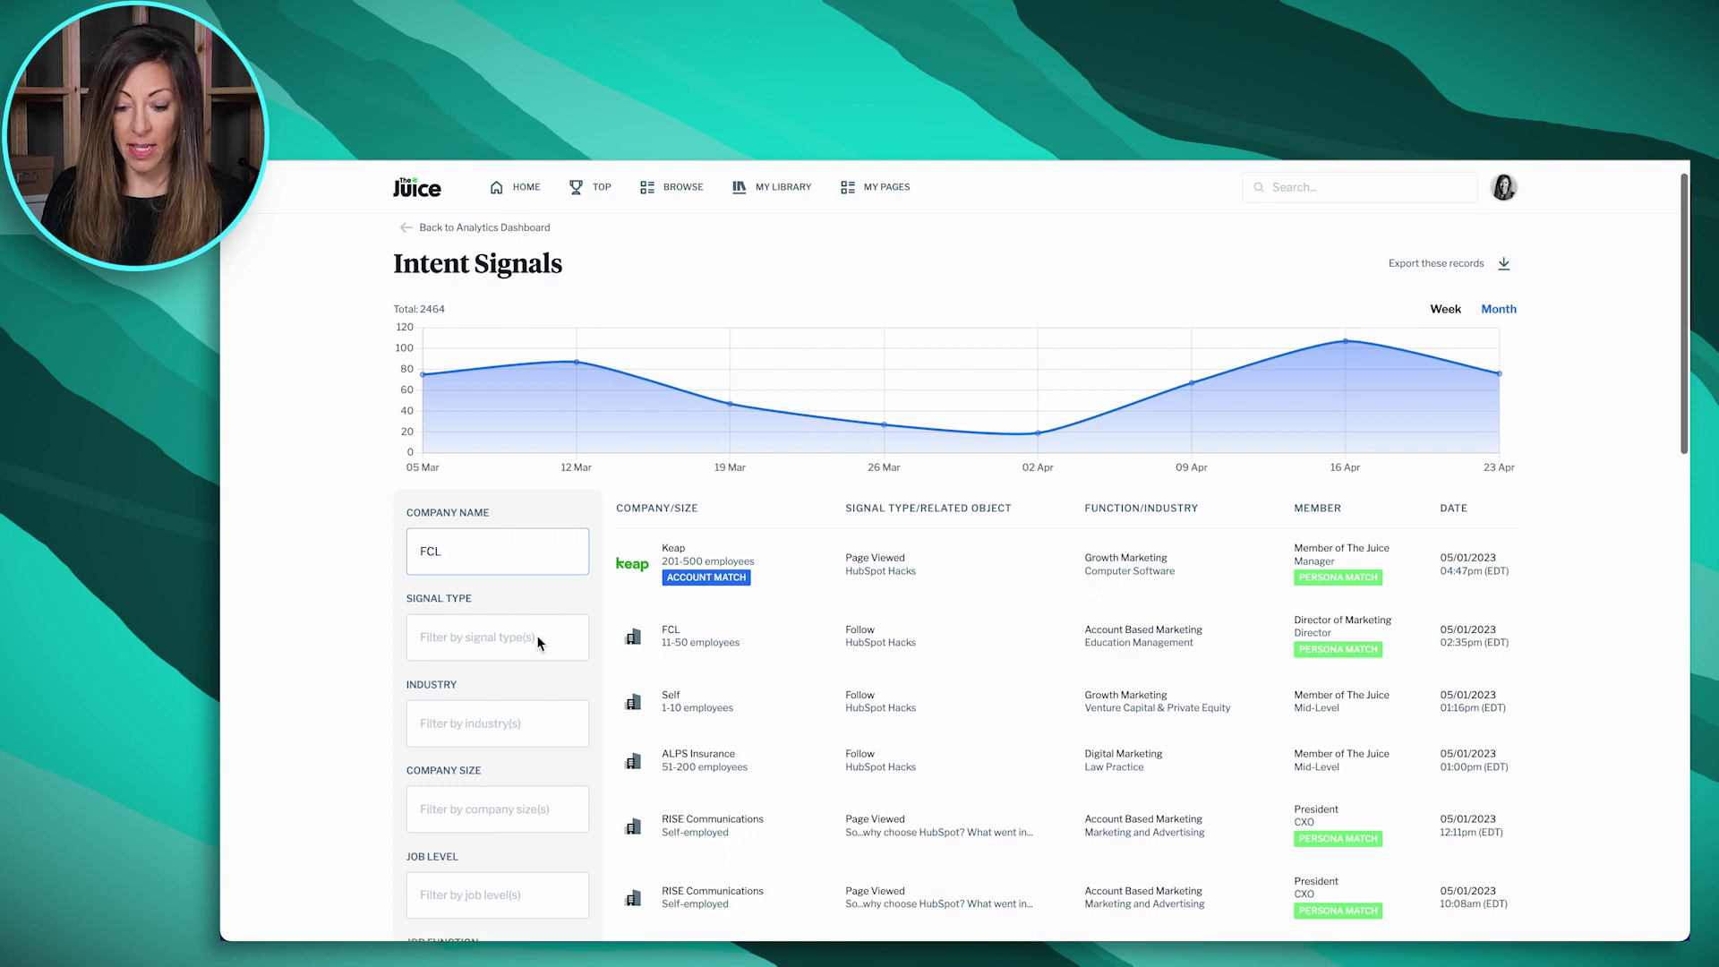
pyautogui.click(530, 382)
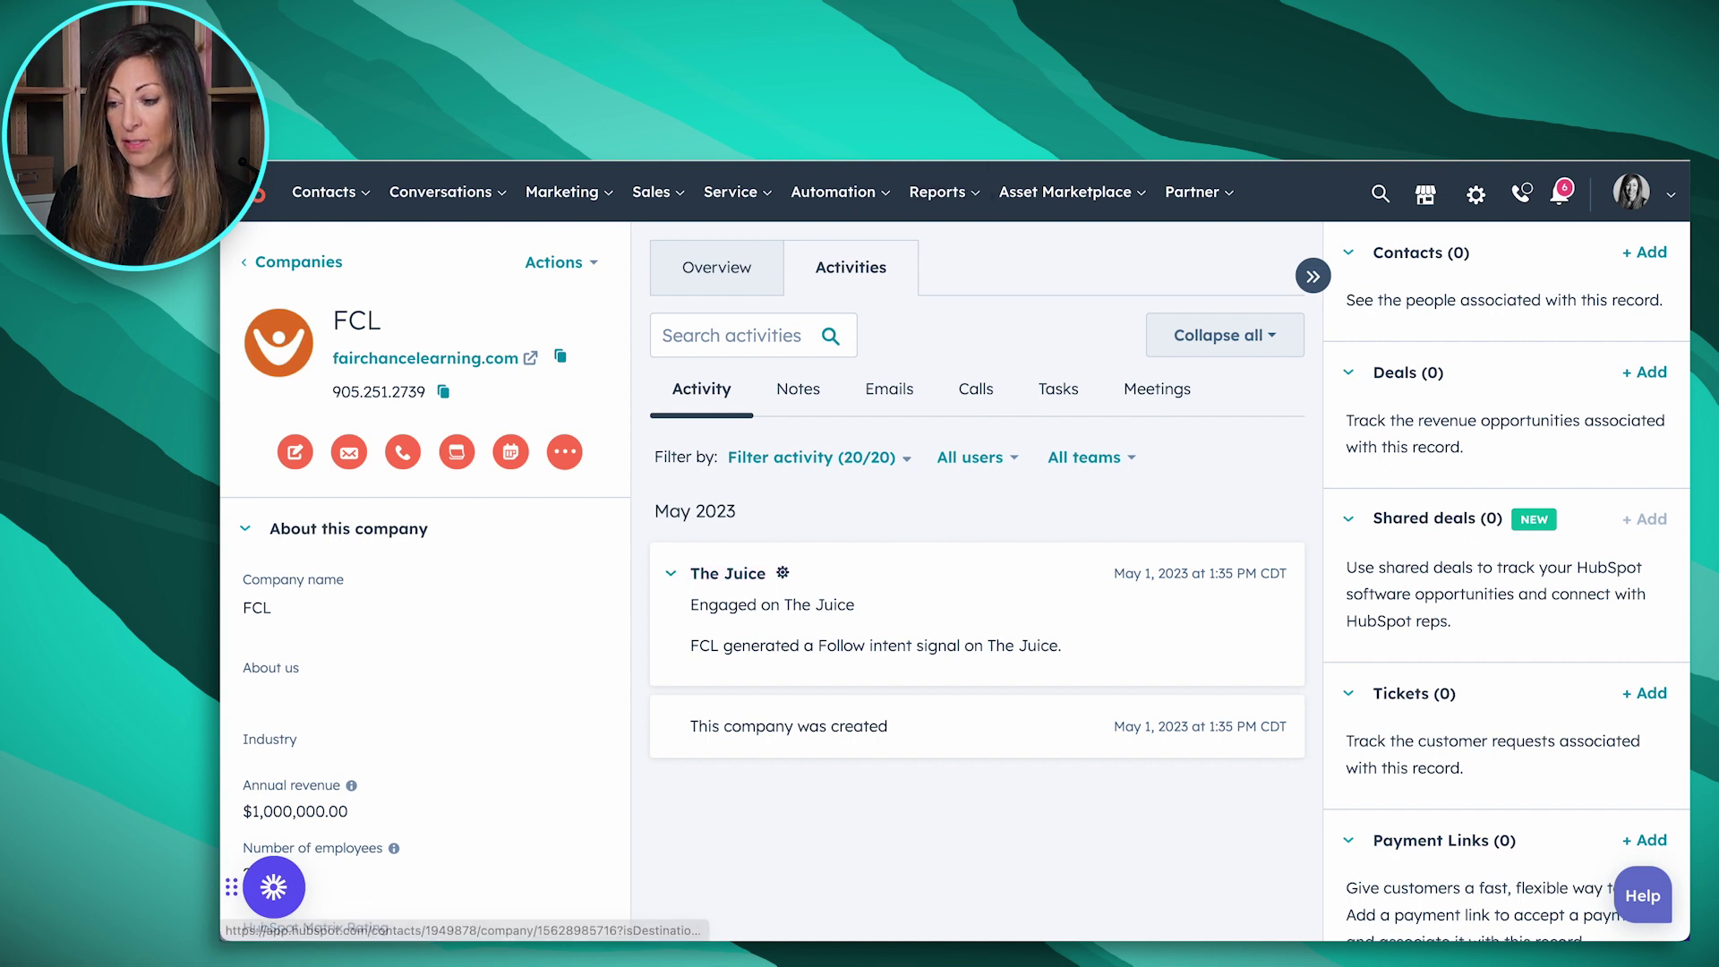
# - Switch to the Created by The Juice companies view, select all 74 companies, and start an export
pyautogui.moveTo(331, 184)
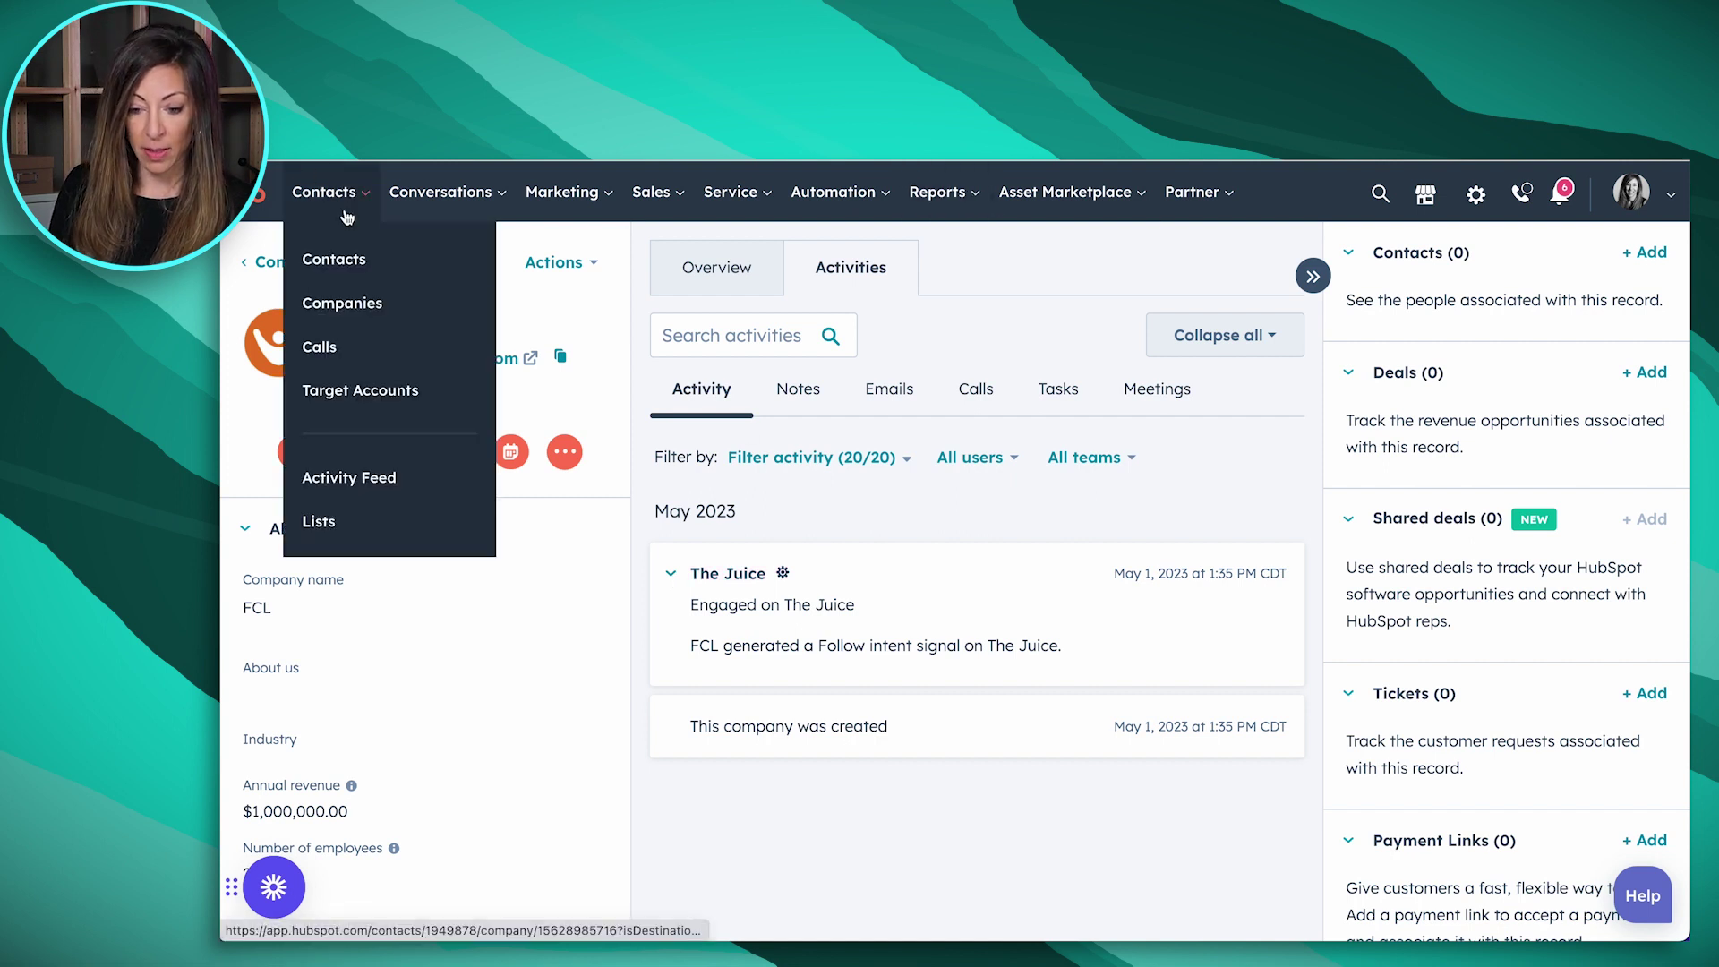
pyautogui.click(341, 298)
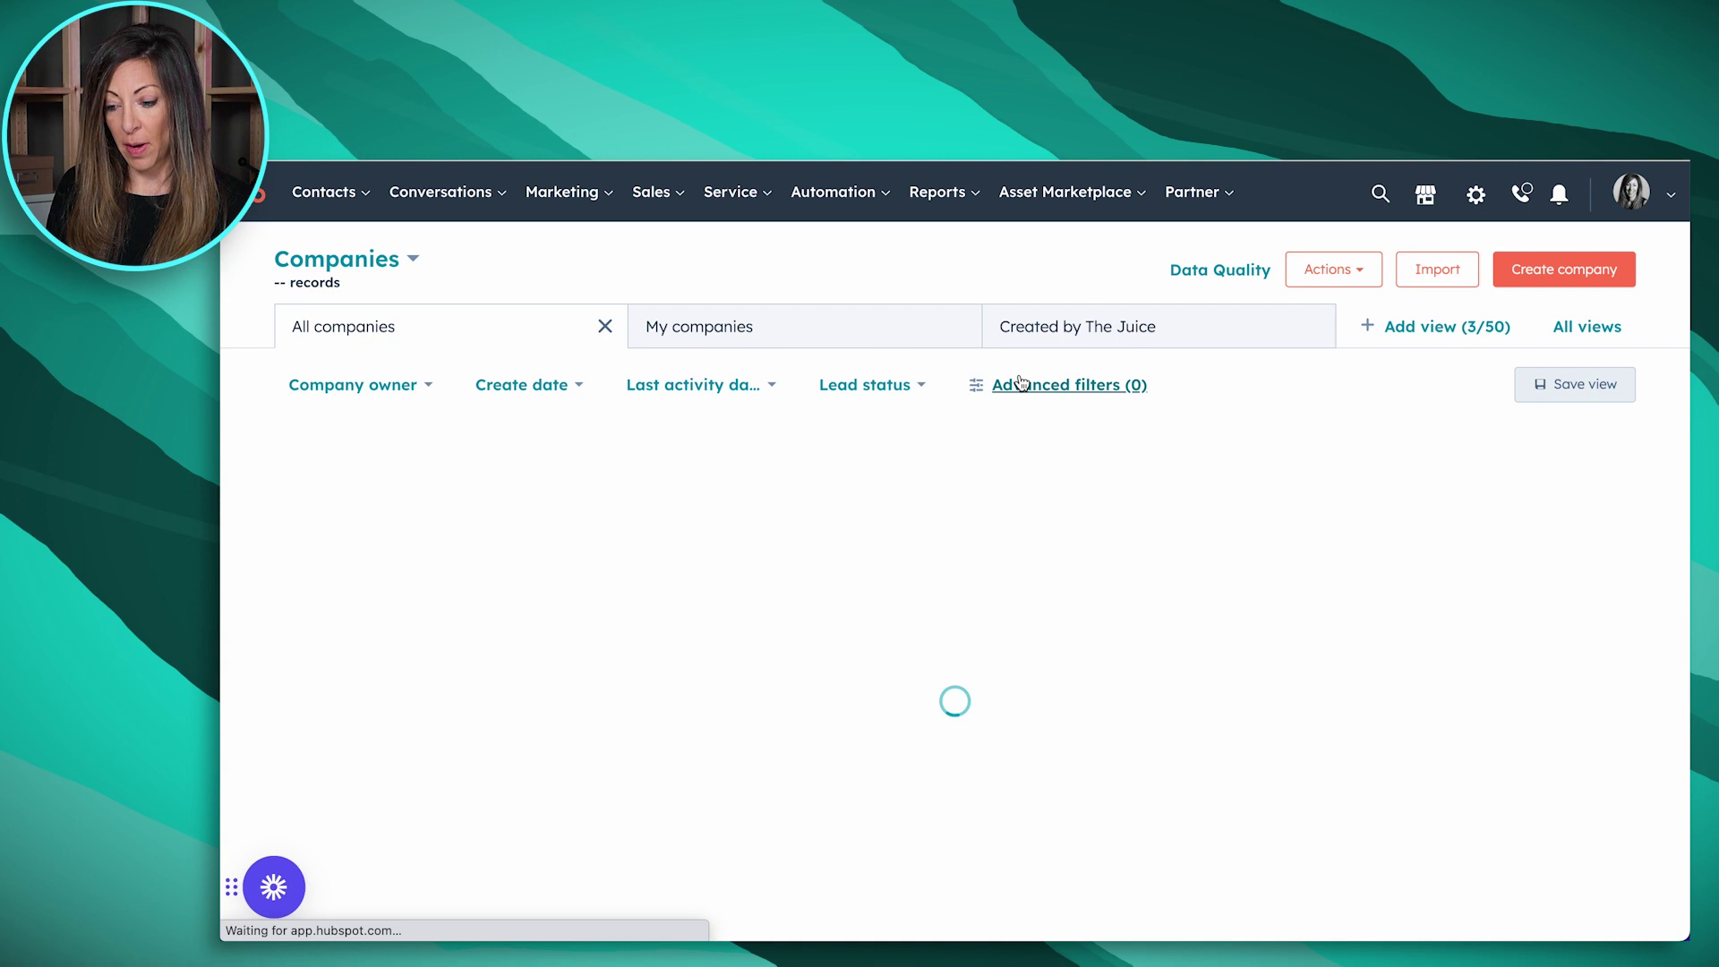
pyautogui.click(1085, 331)
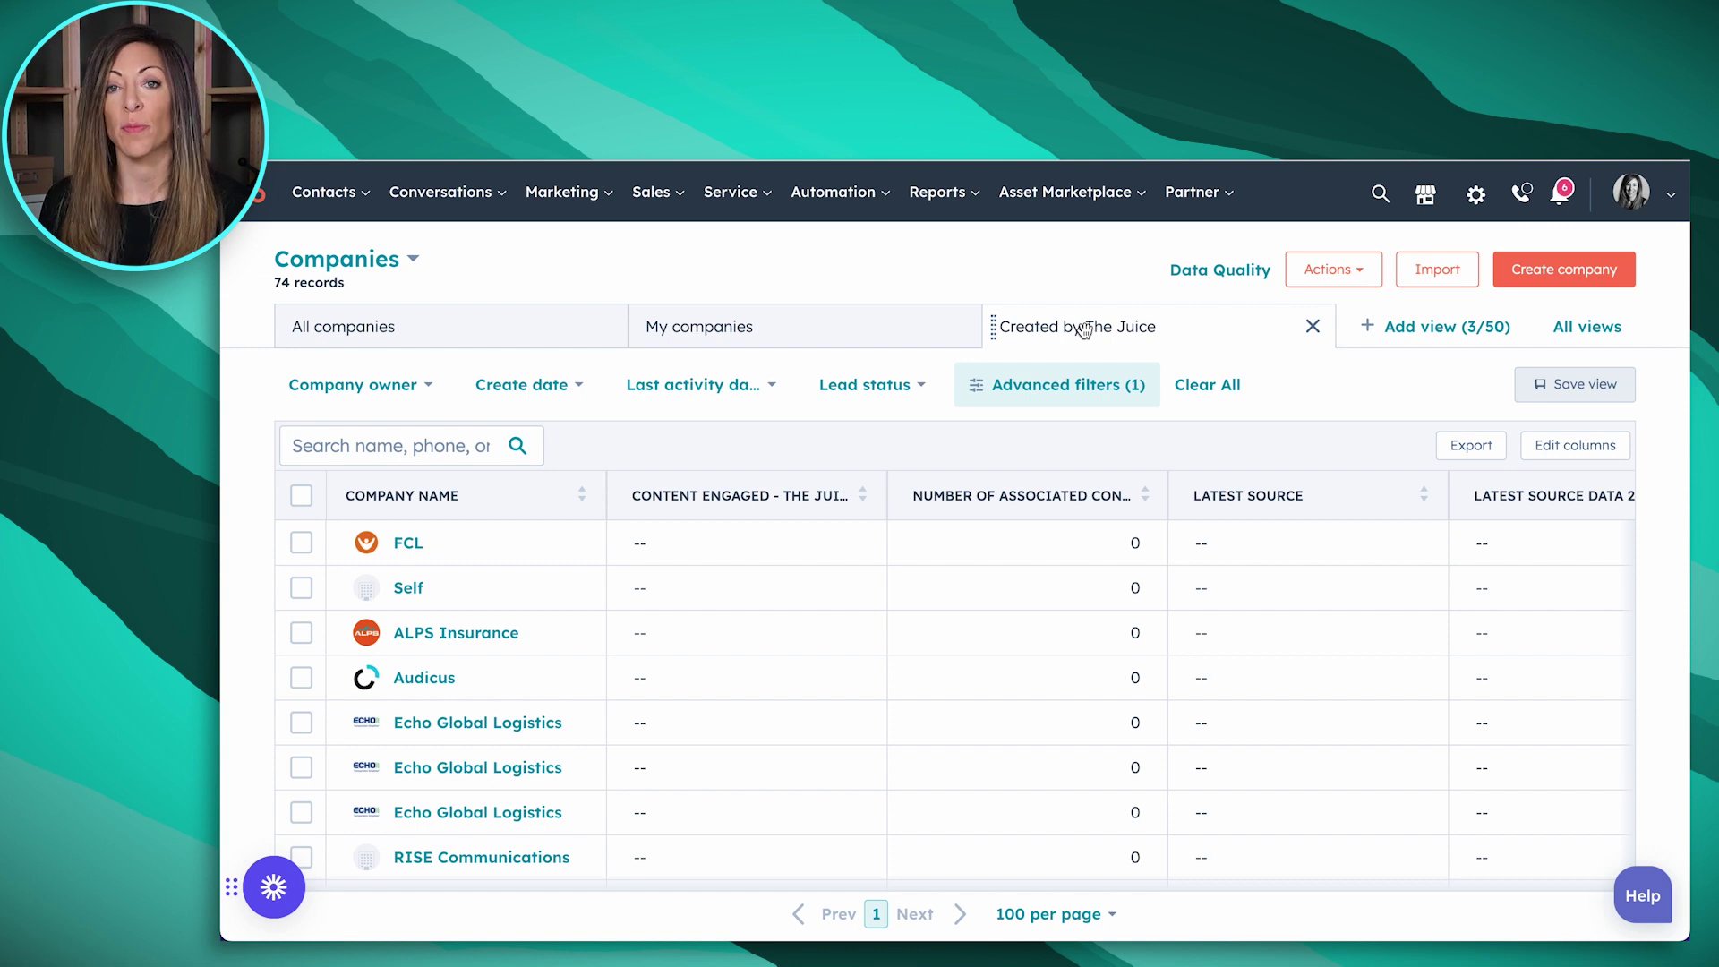
pyautogui.click(301, 496)
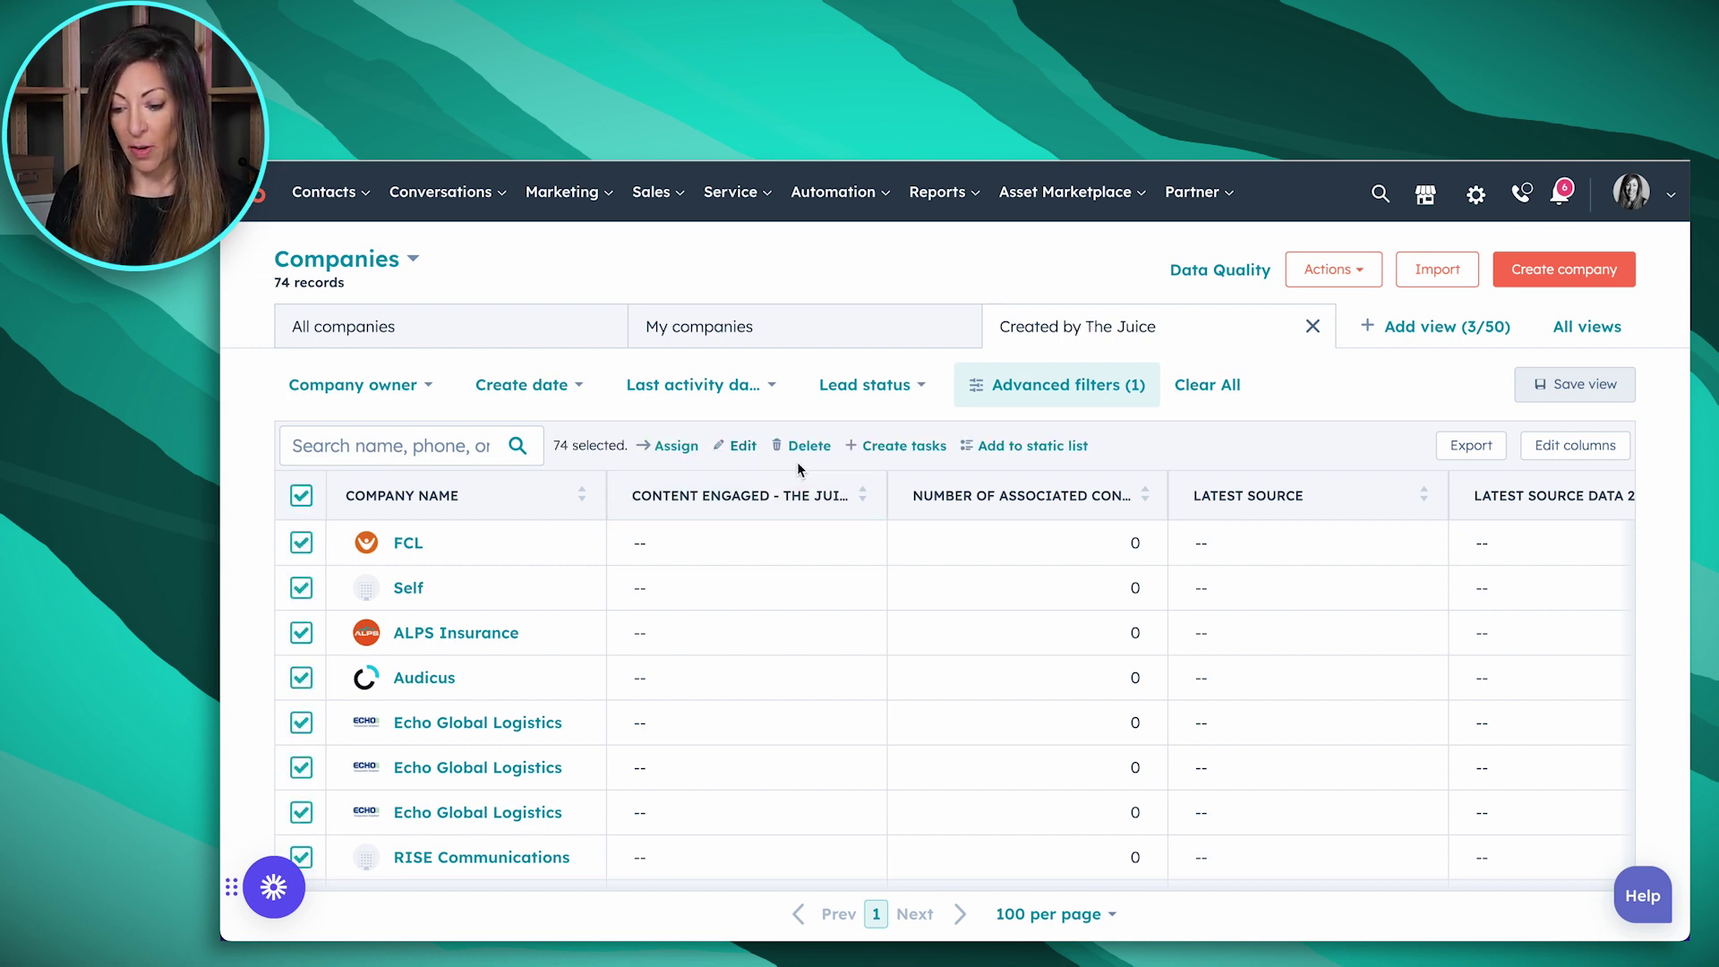
pyautogui.click(1455, 443)
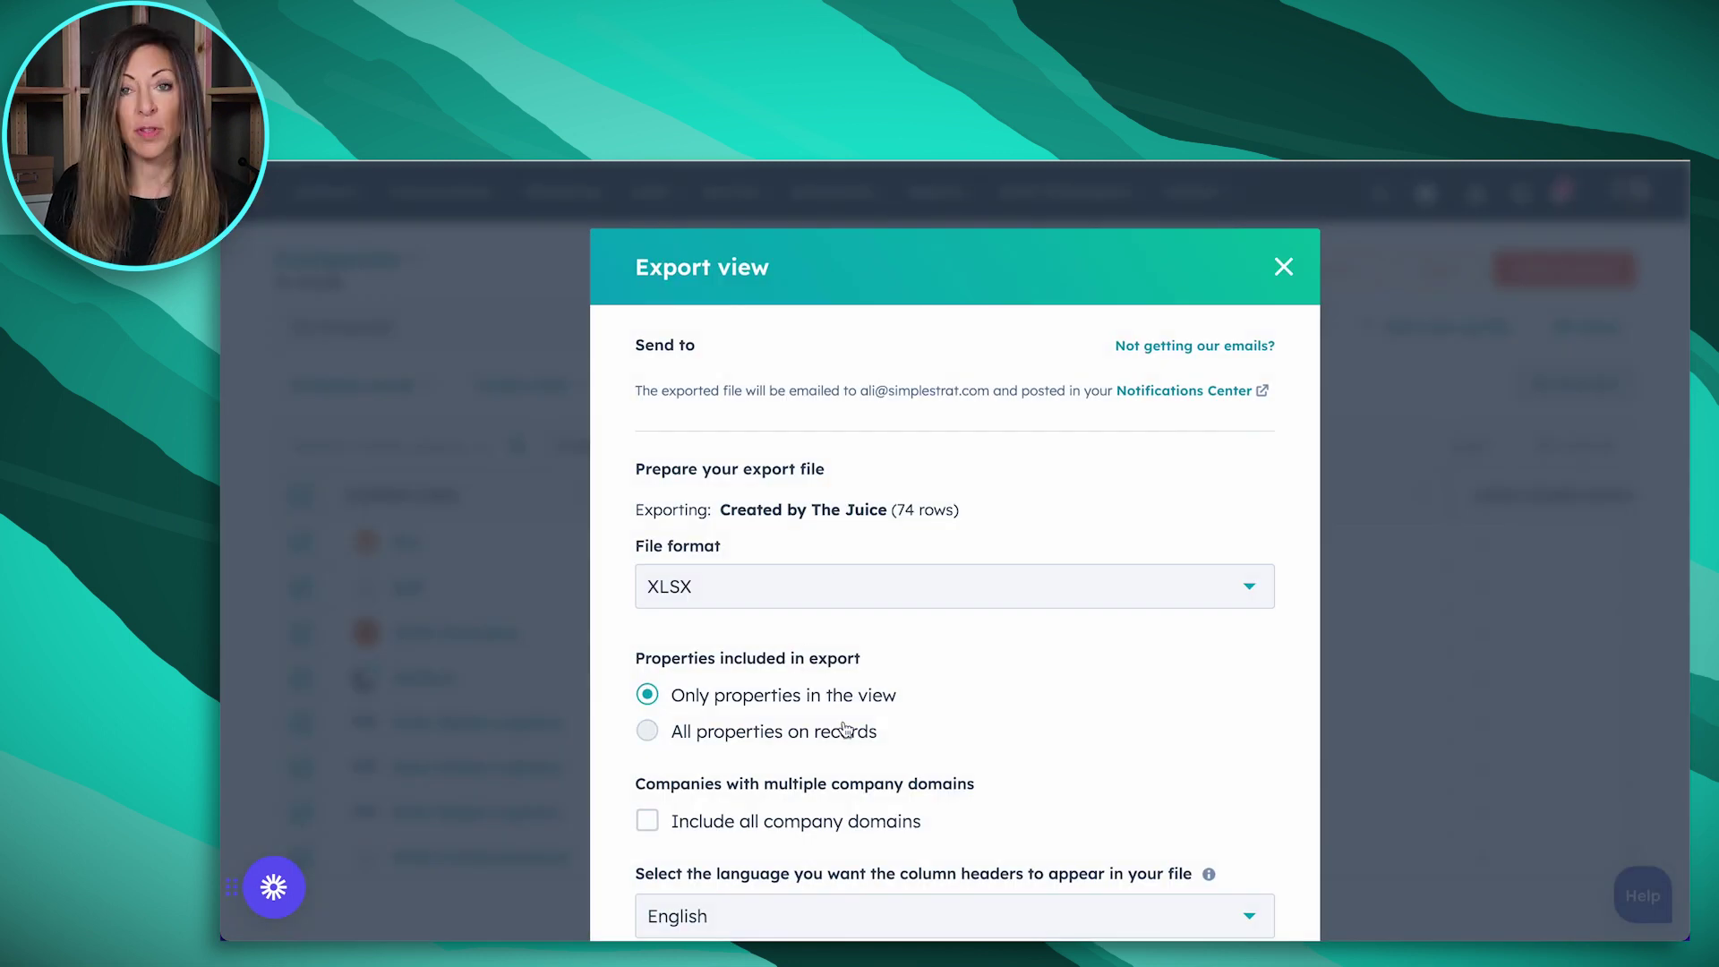